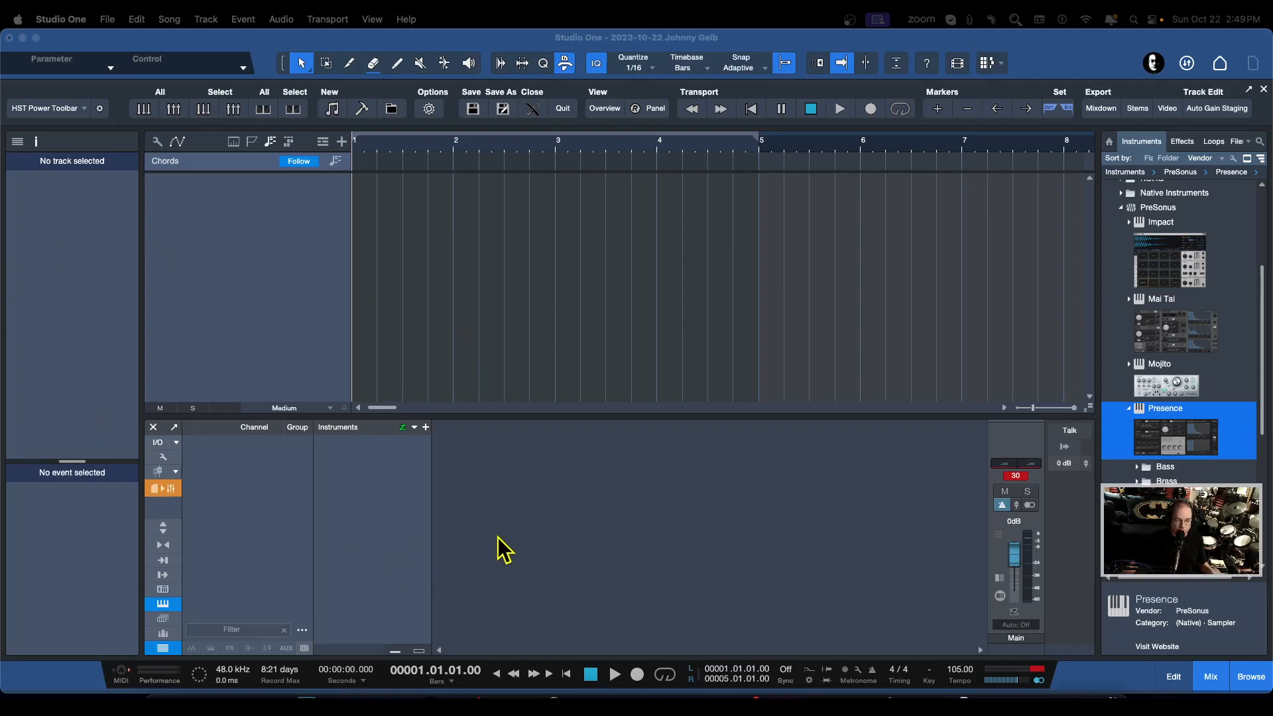
- Add a Presence instrument track to the song and load the 6-String Bass Full preset
left_click_drag(1181, 439, 515, 284)
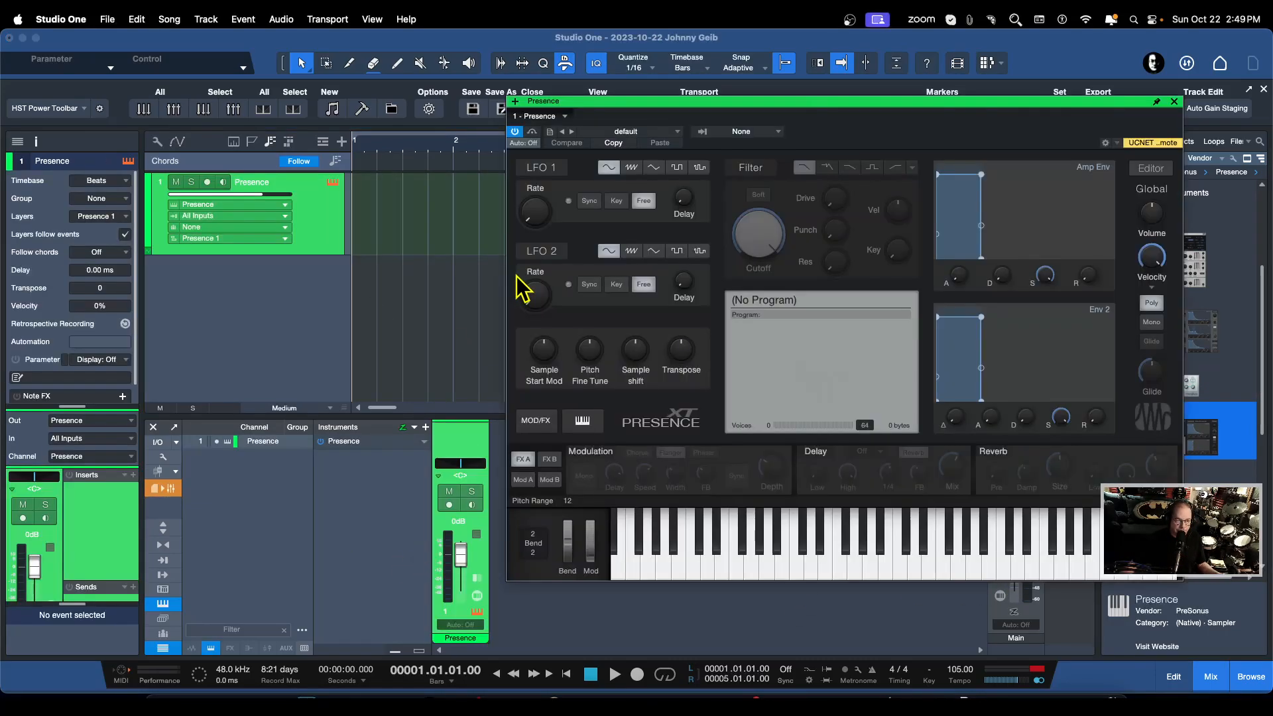
left_click_drag(827, 106, 752, 146)
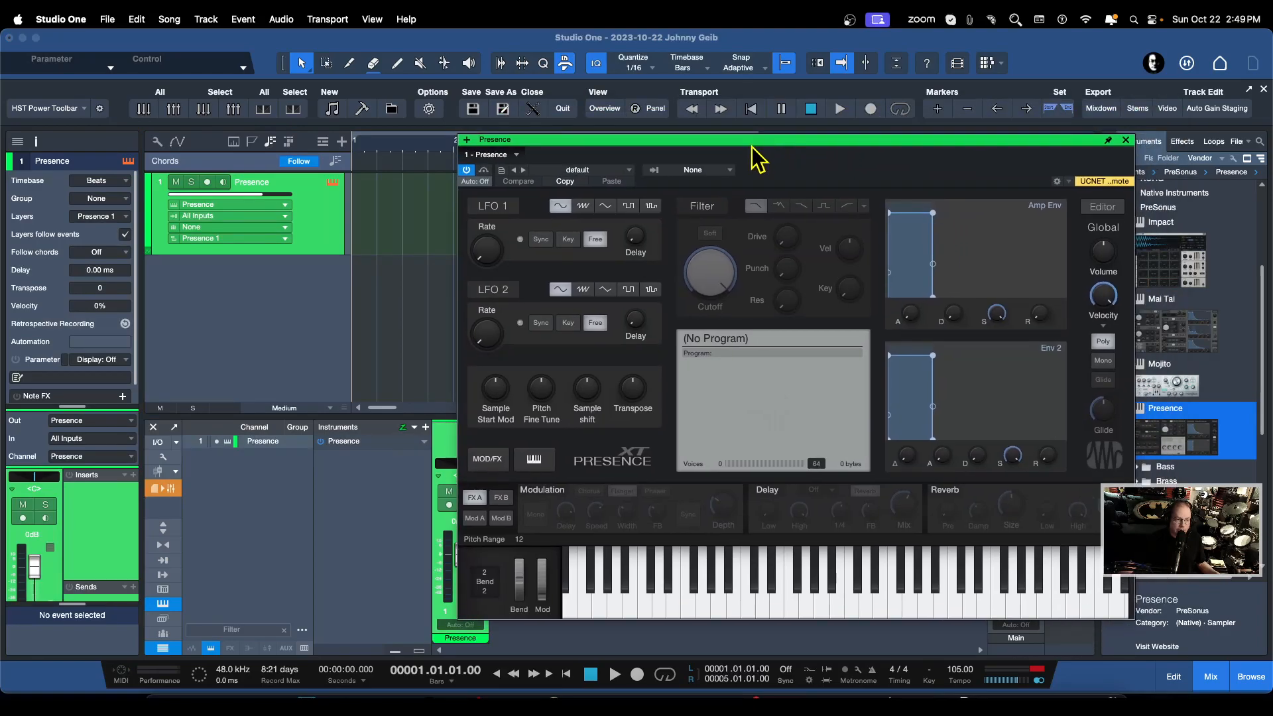
left_click(602, 173)
left_click(582, 189)
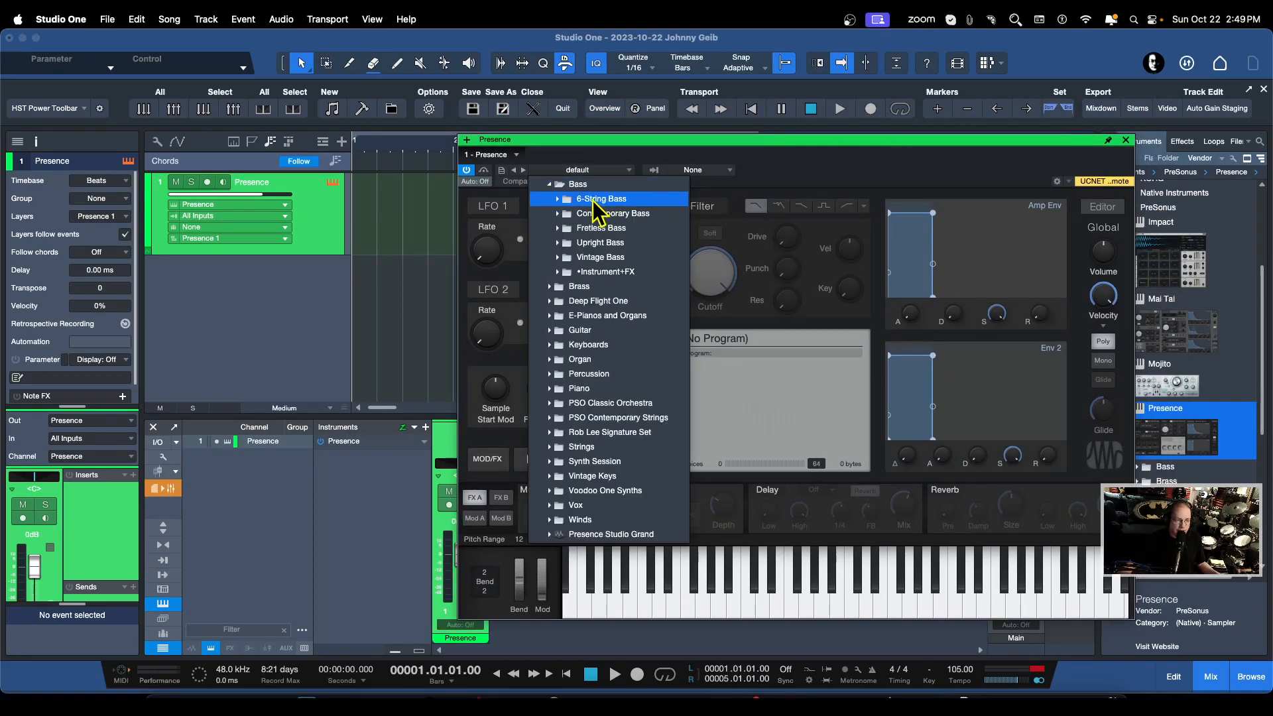
left_click(595, 201)
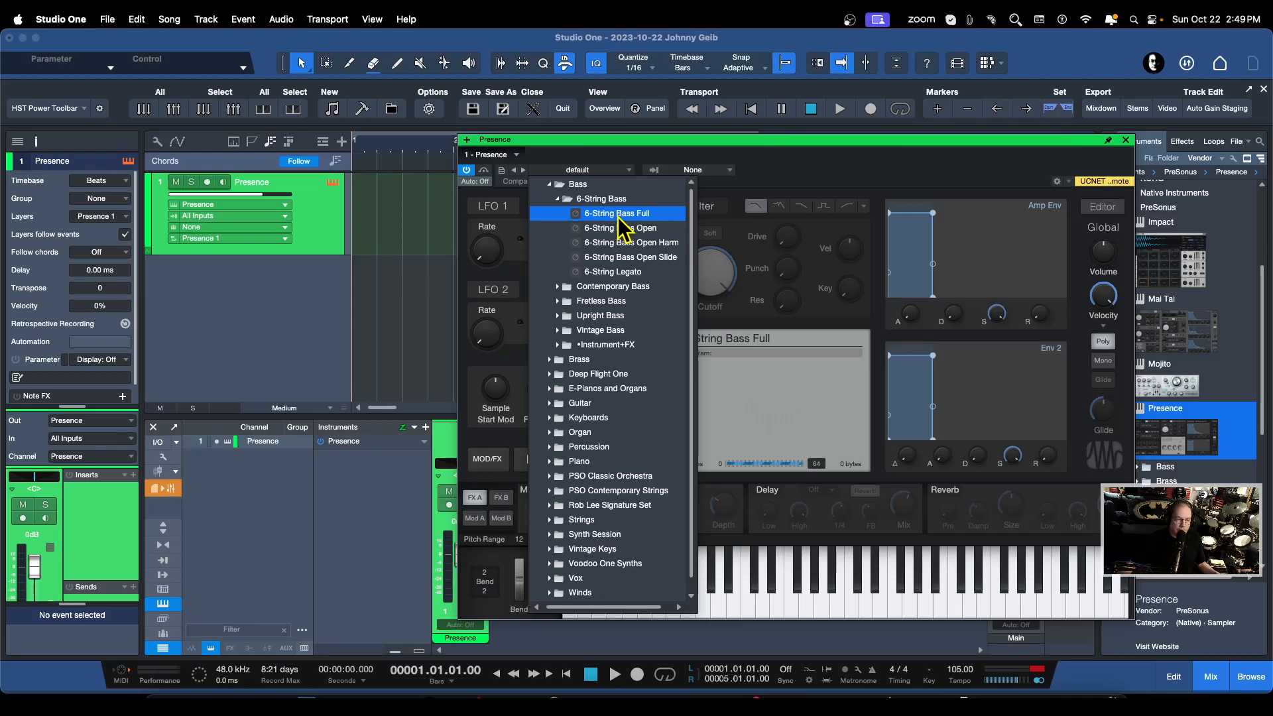
left_click(802, 164)
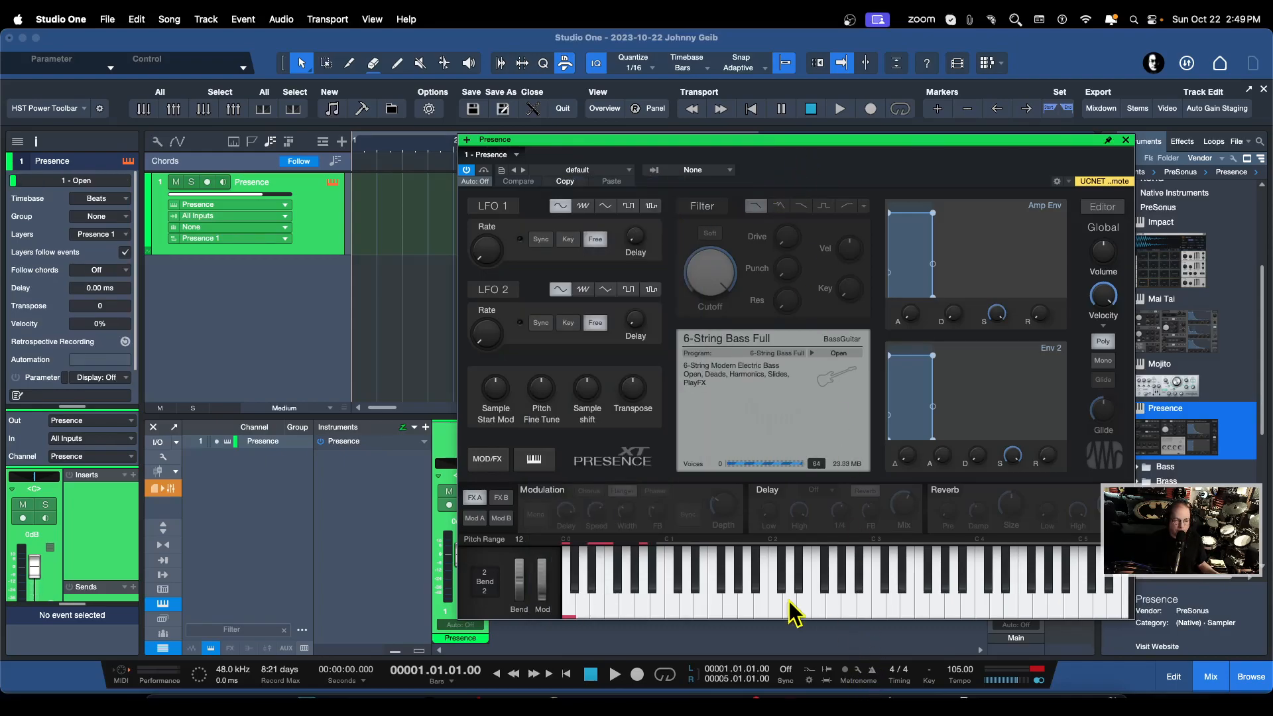
- Audition several notes of the bass sound on the Presence keyboard
left_click(738, 603)
left_click(710, 605)
left_click(803, 603)
left_click(895, 603)
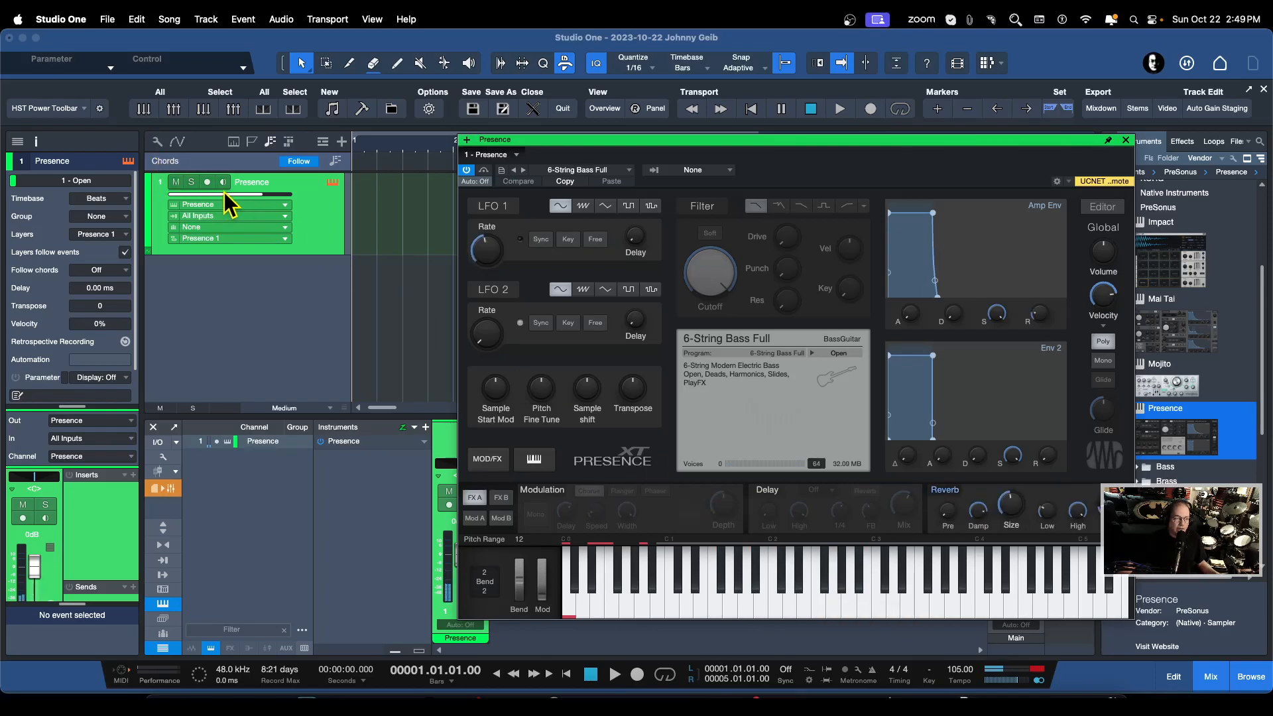
- Arm the Presence track for recording and close the instrument window
left_click(205, 182)
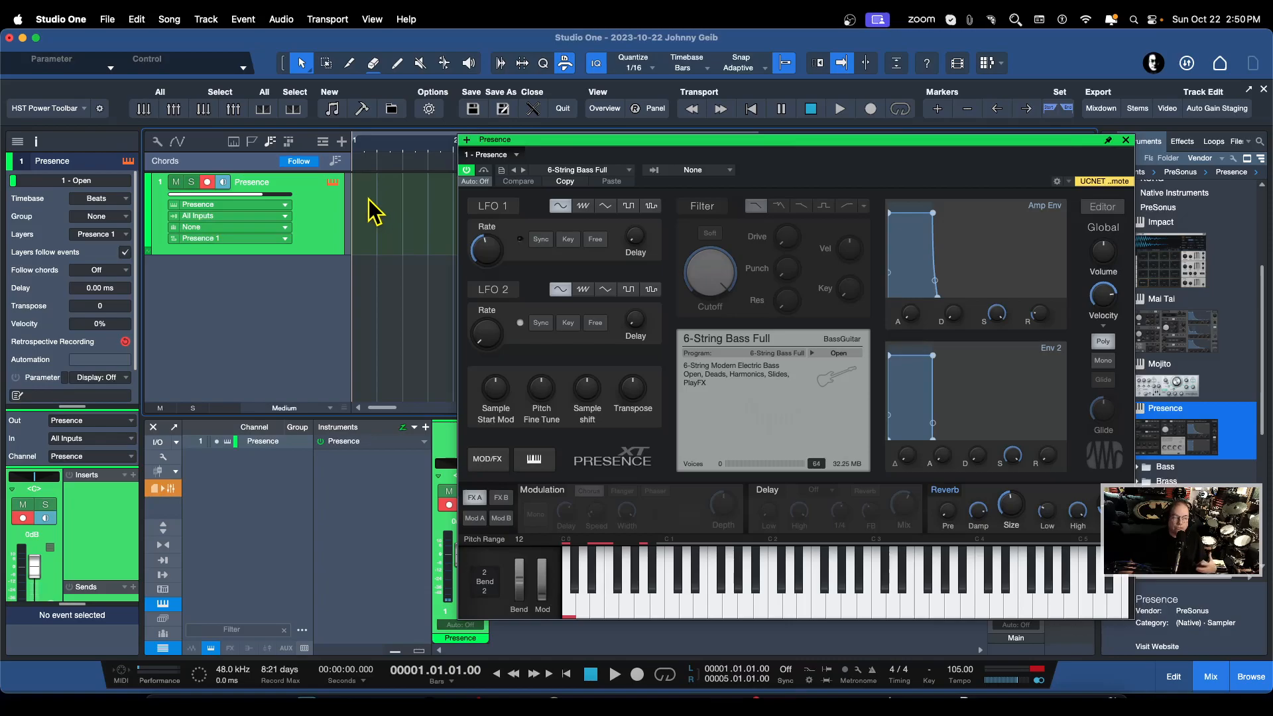
scroll(419, 215, "right", 1)
scroll(419, 228, "left", 1)
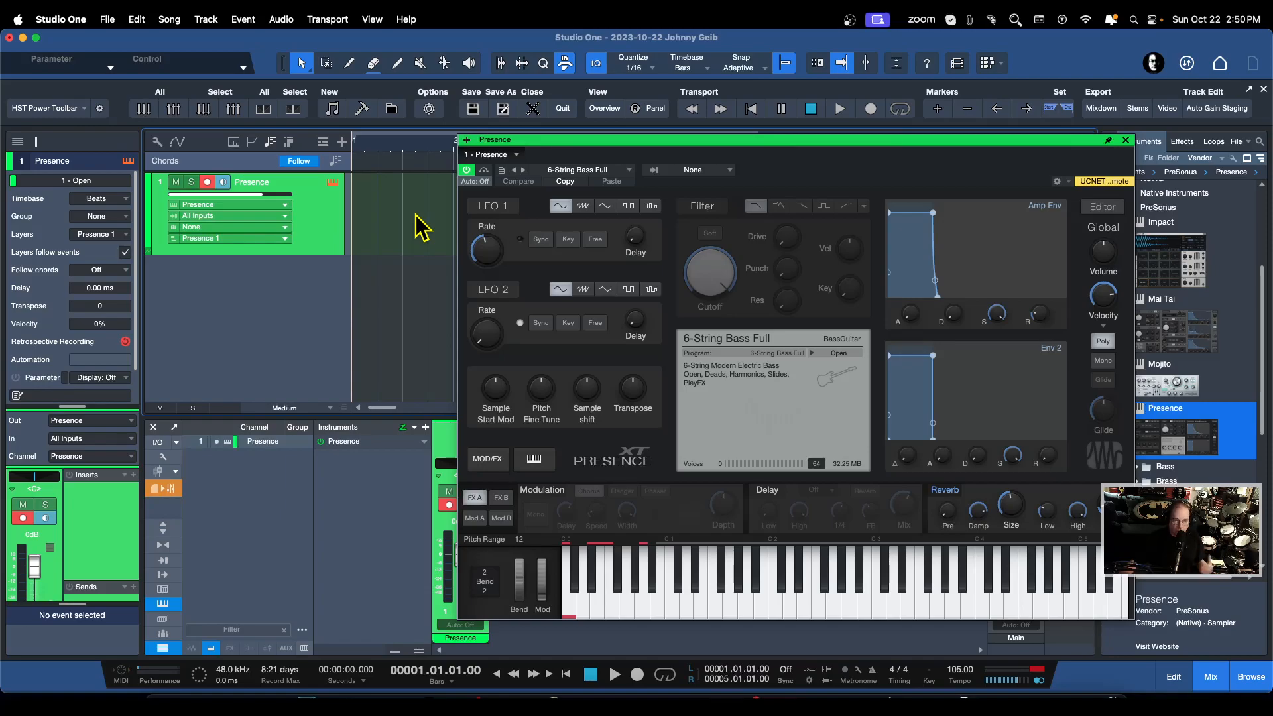
left_click(1125, 140)
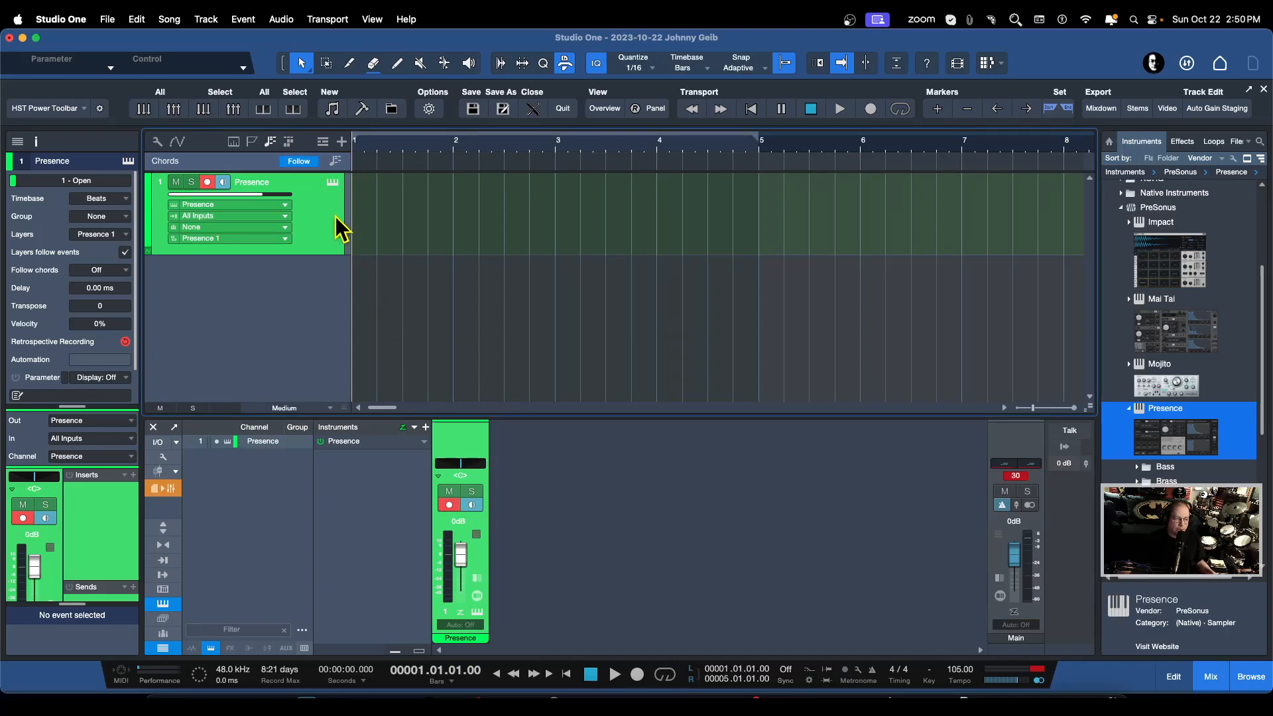
- Record a MIDI bass line about five bars long on the Presence track and play back the take
scroll(520, 186, "right", 1)
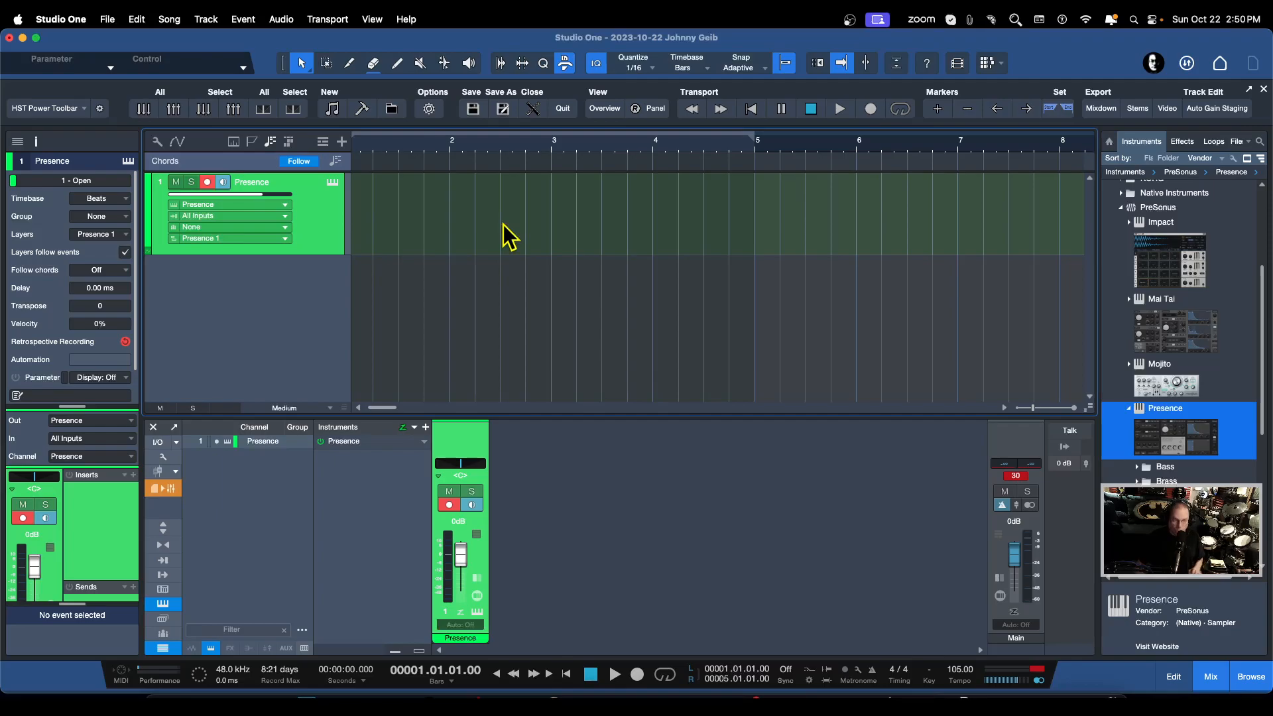
key("KP_Multiply")
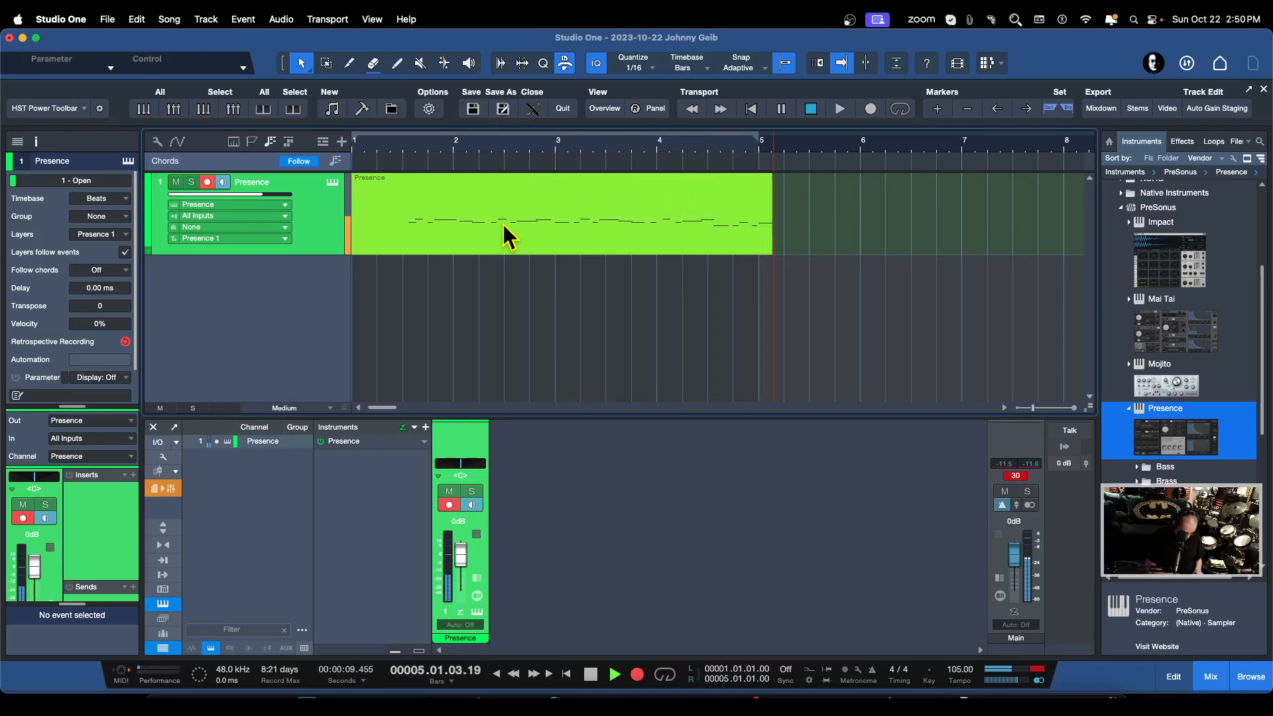
key("space")
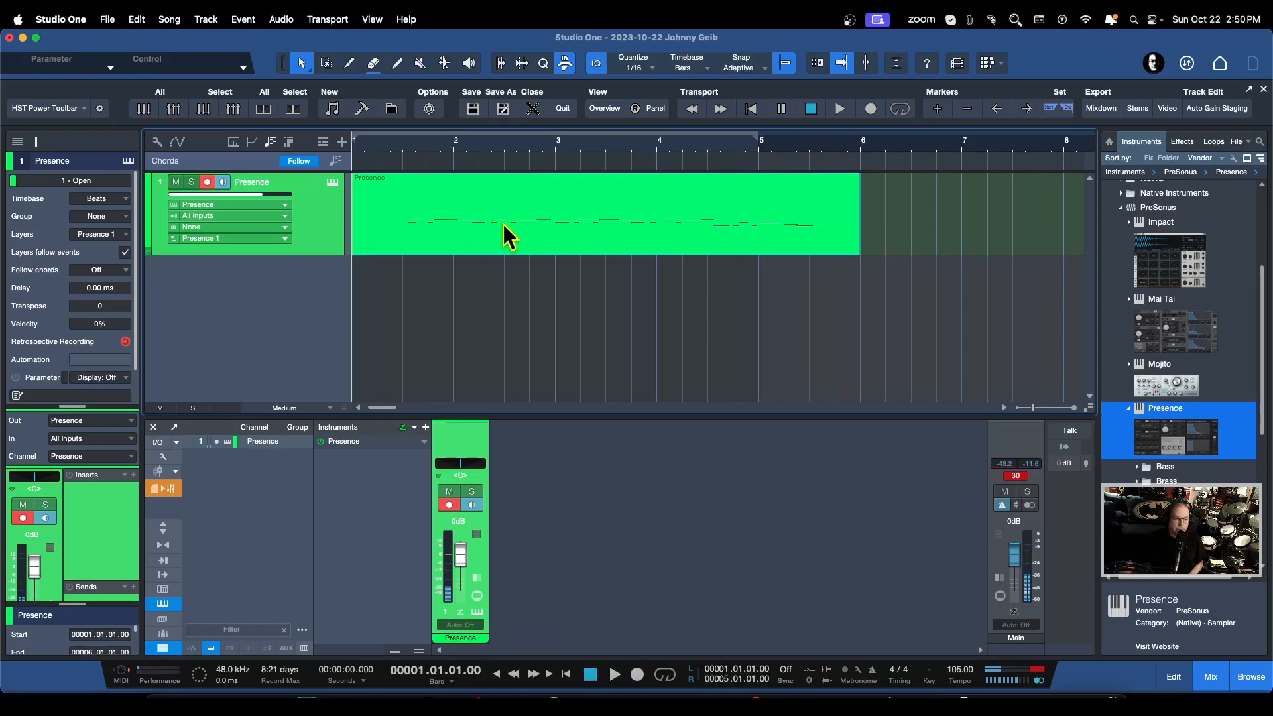
key("space")
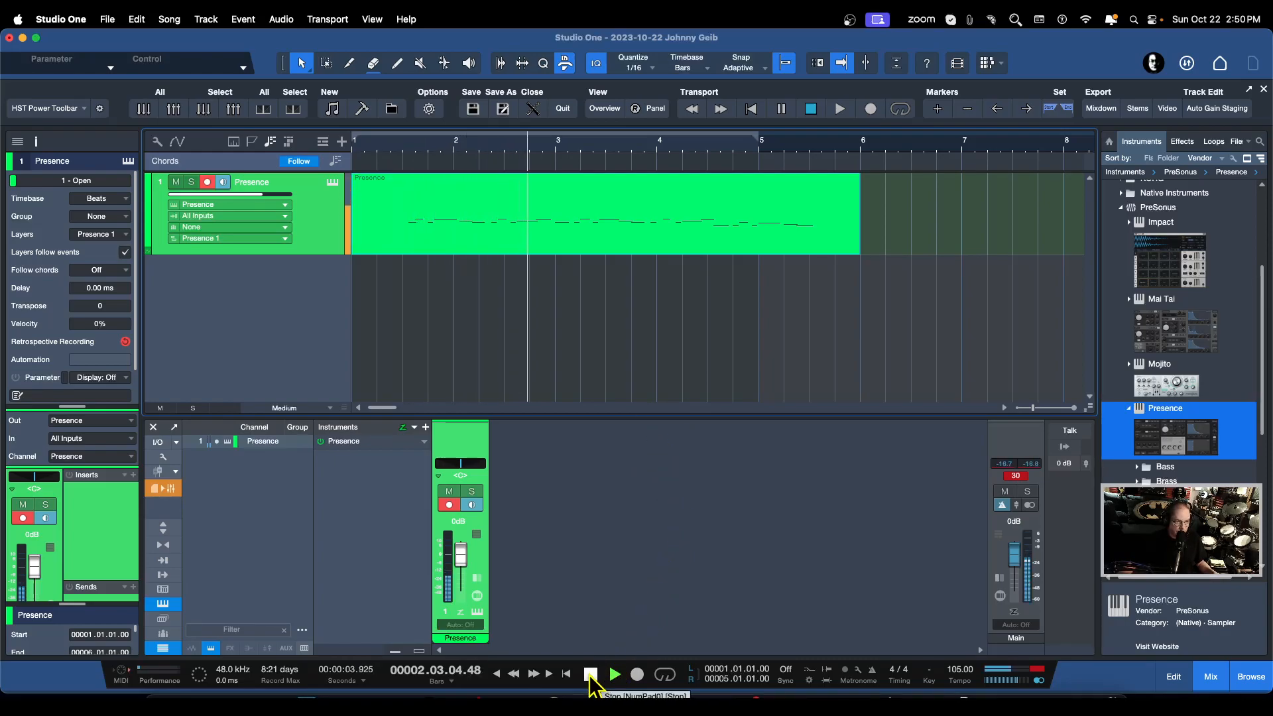
left_click(589, 675)
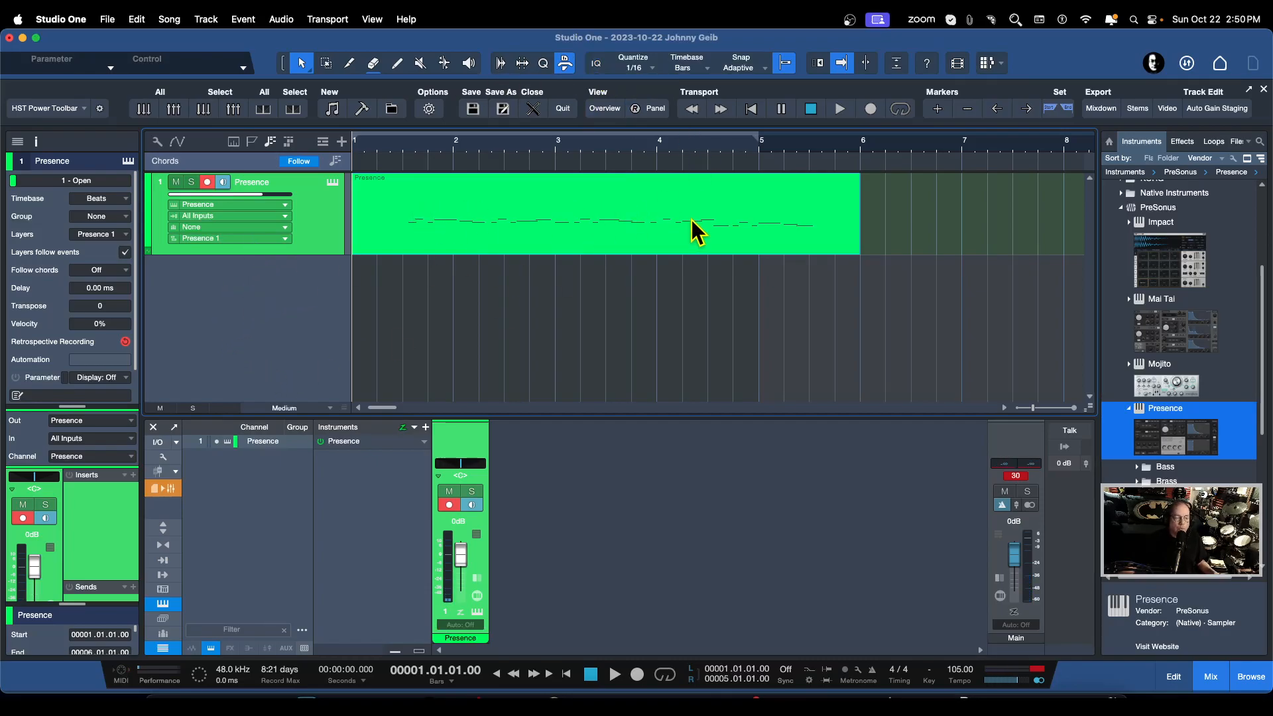
scroll(692, 232, "right", 1)
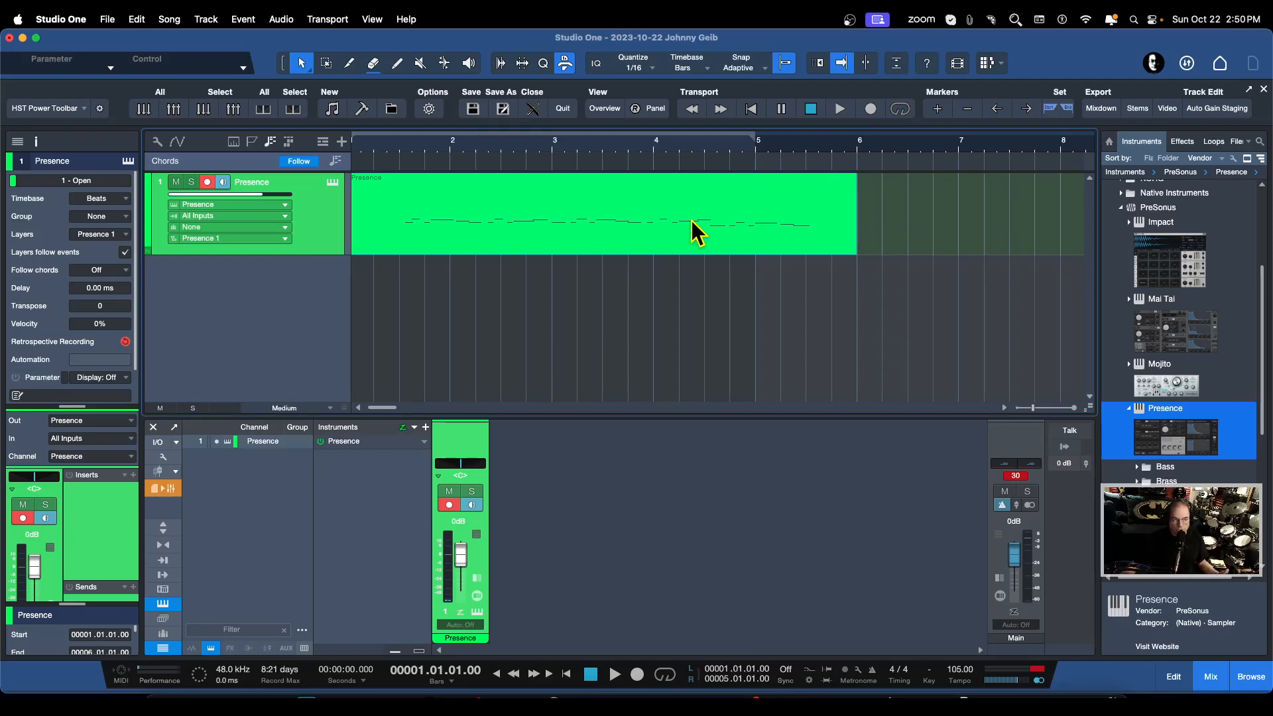
right_click(326, 212)
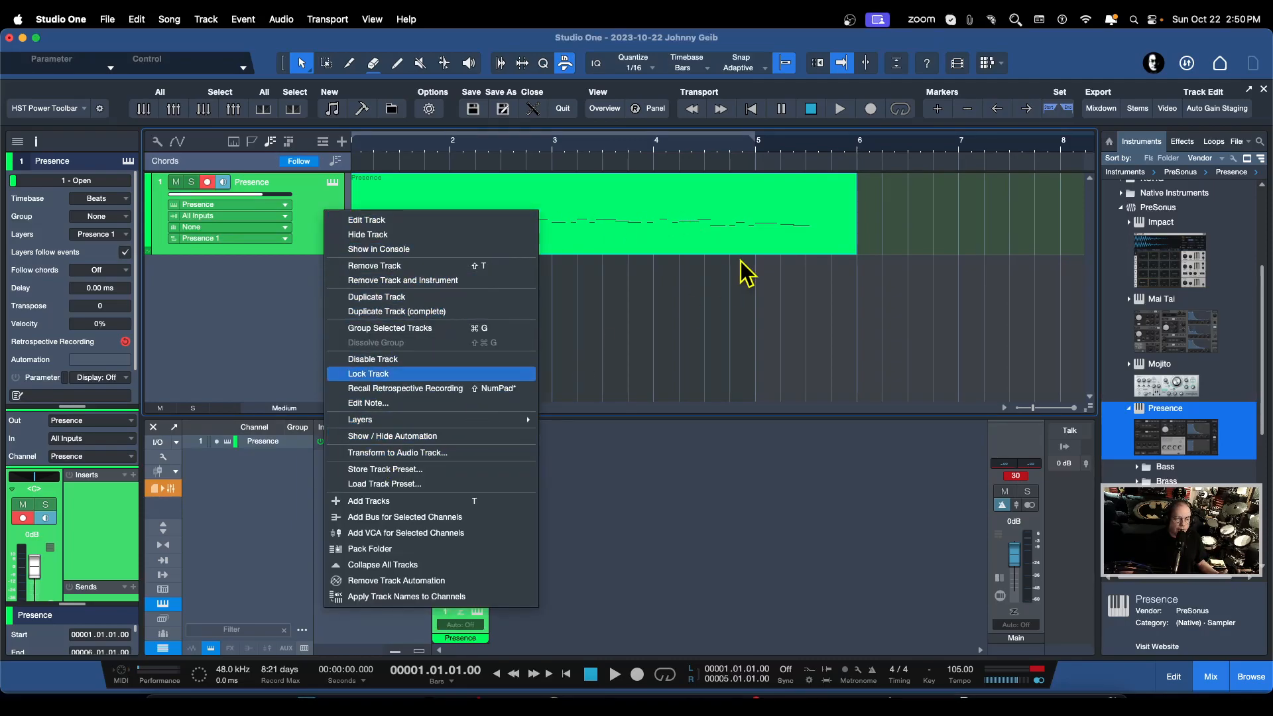
left_click(304, 304)
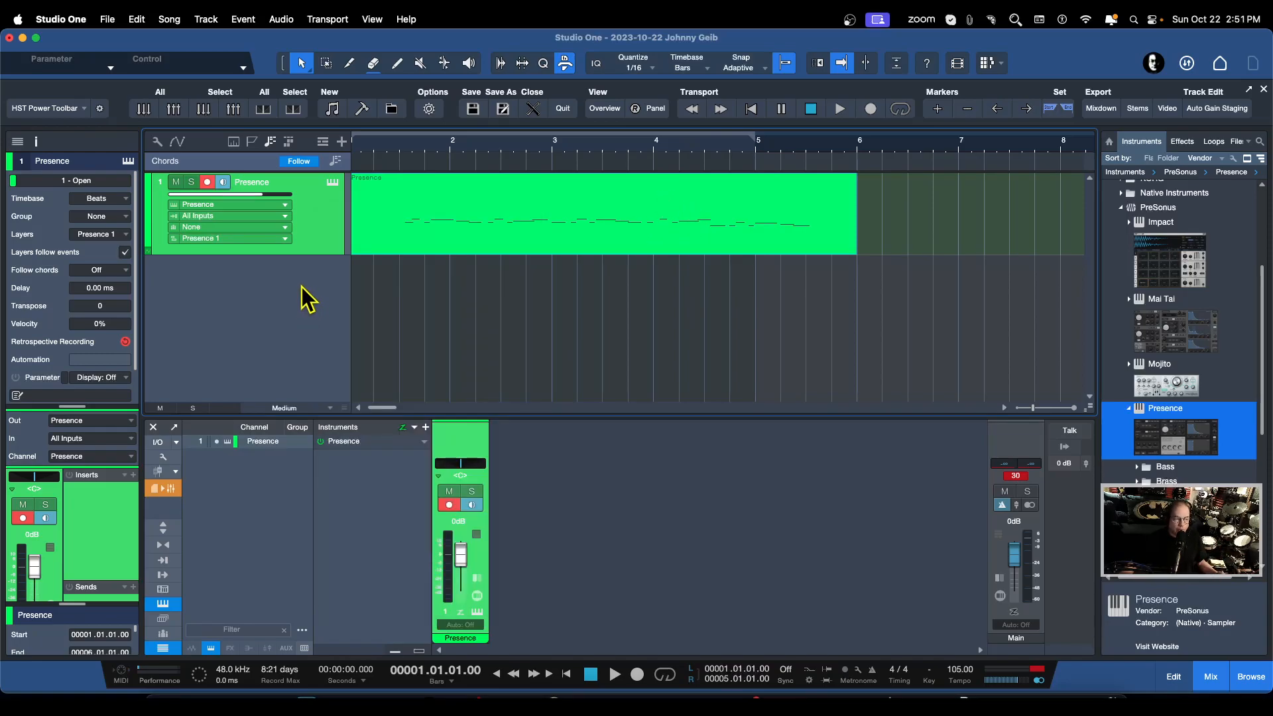
- Add one audio track named bass and disarm recording on the Presence track
double_click(309, 302)
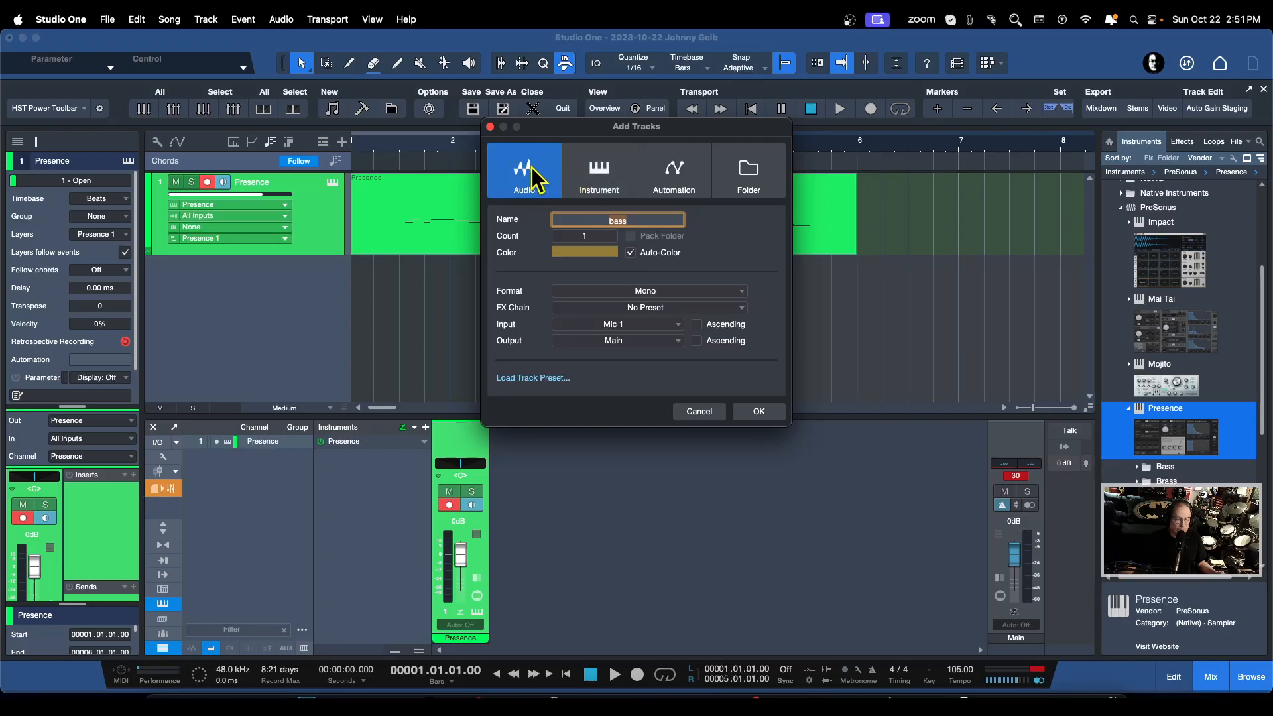
left_click(759, 413)
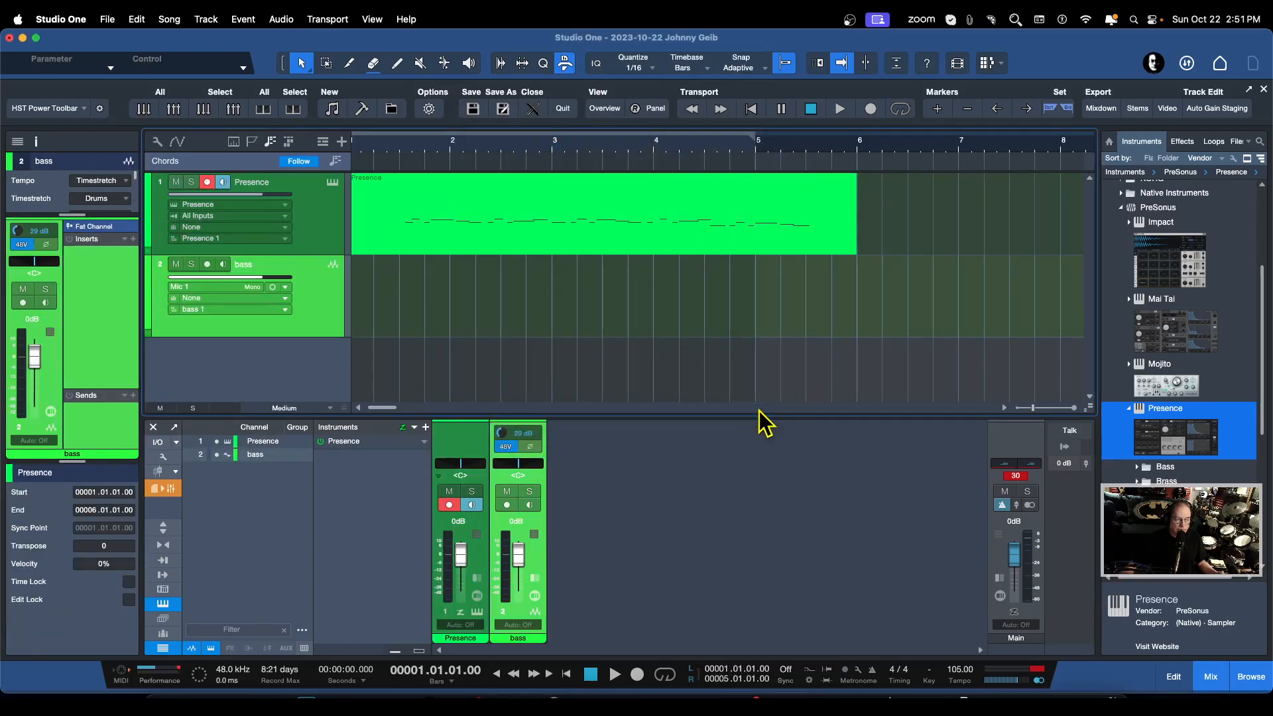
left_click(208, 183)
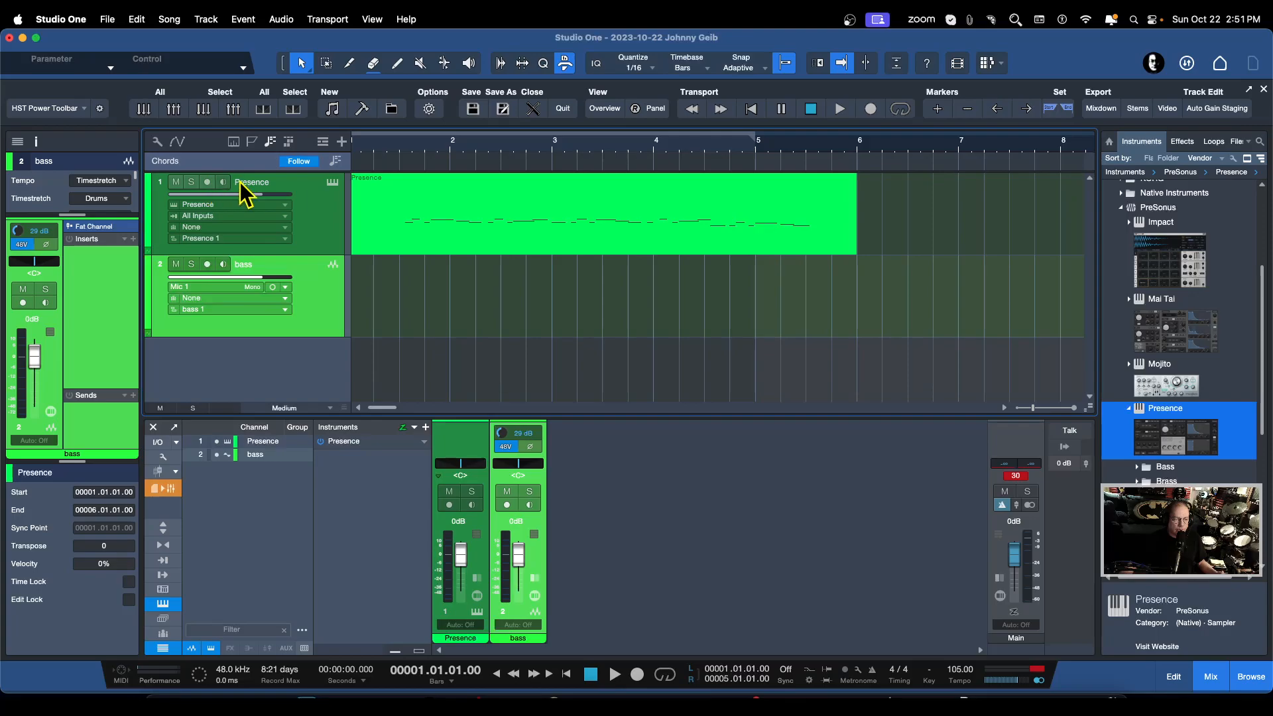
- Switch the bass track to stereo and set its input to the Presence instrument
left_click(273, 288)
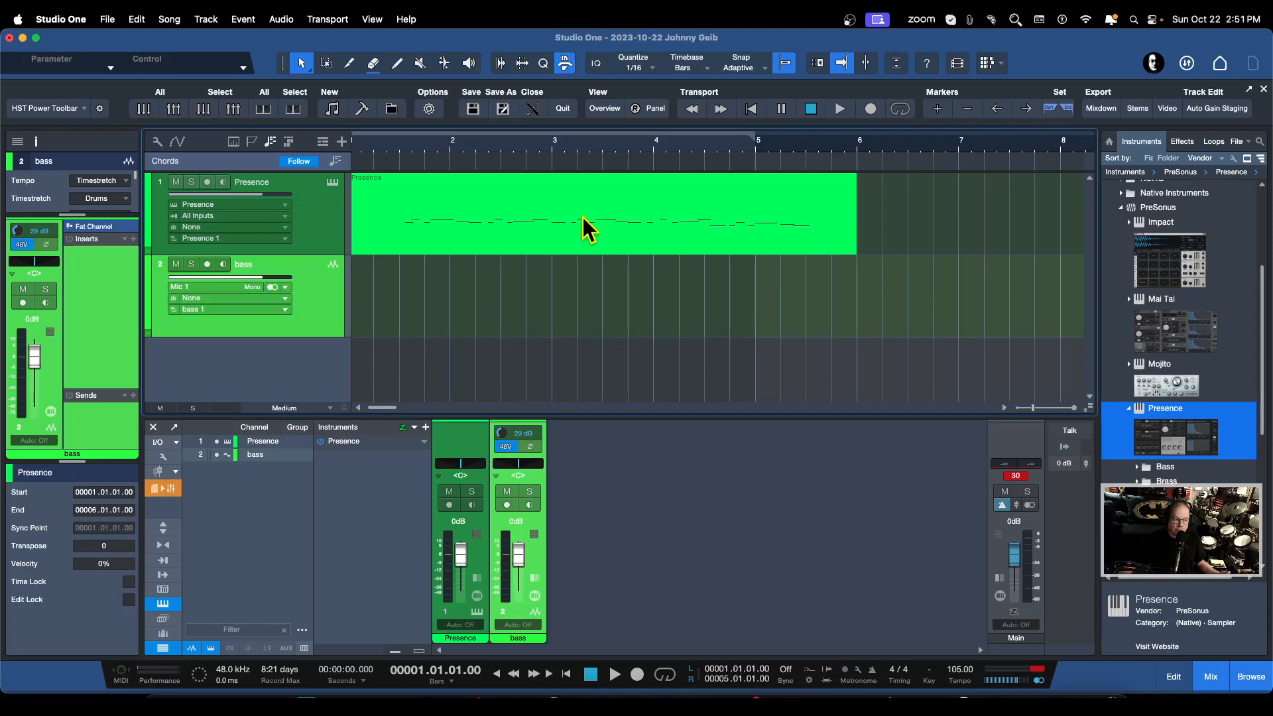
left_click(200, 287)
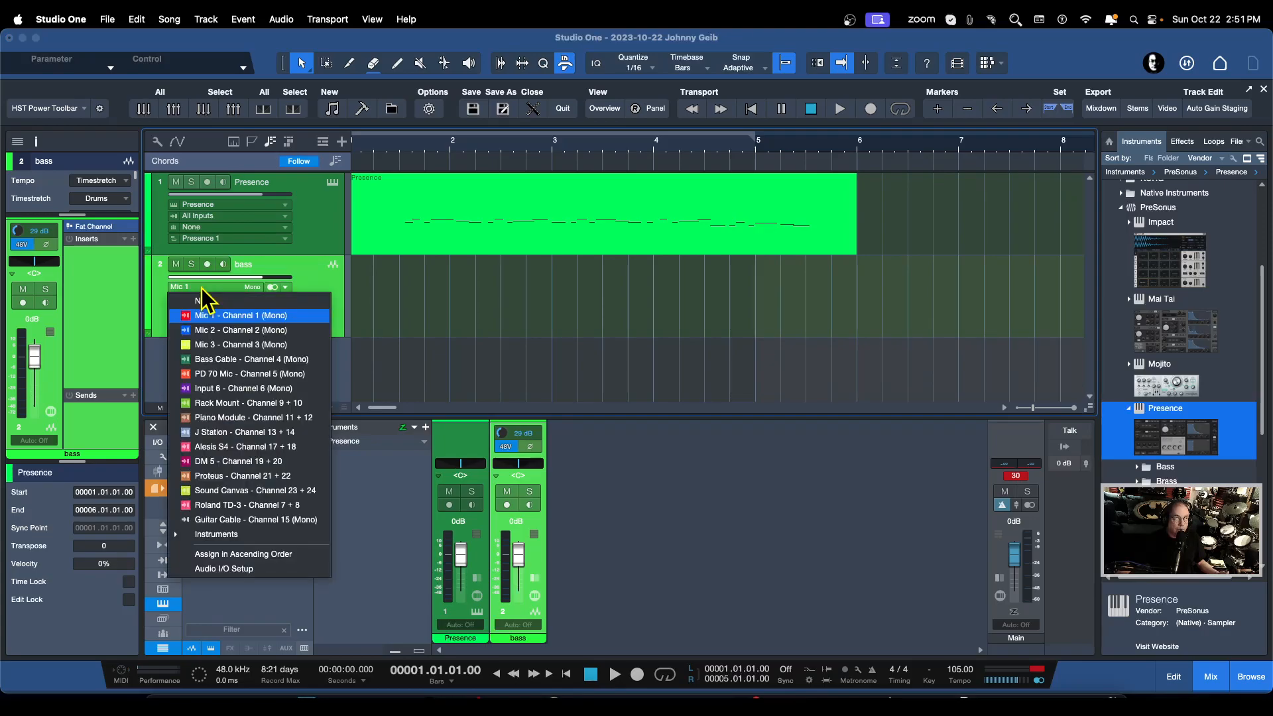
left_click(229, 535)
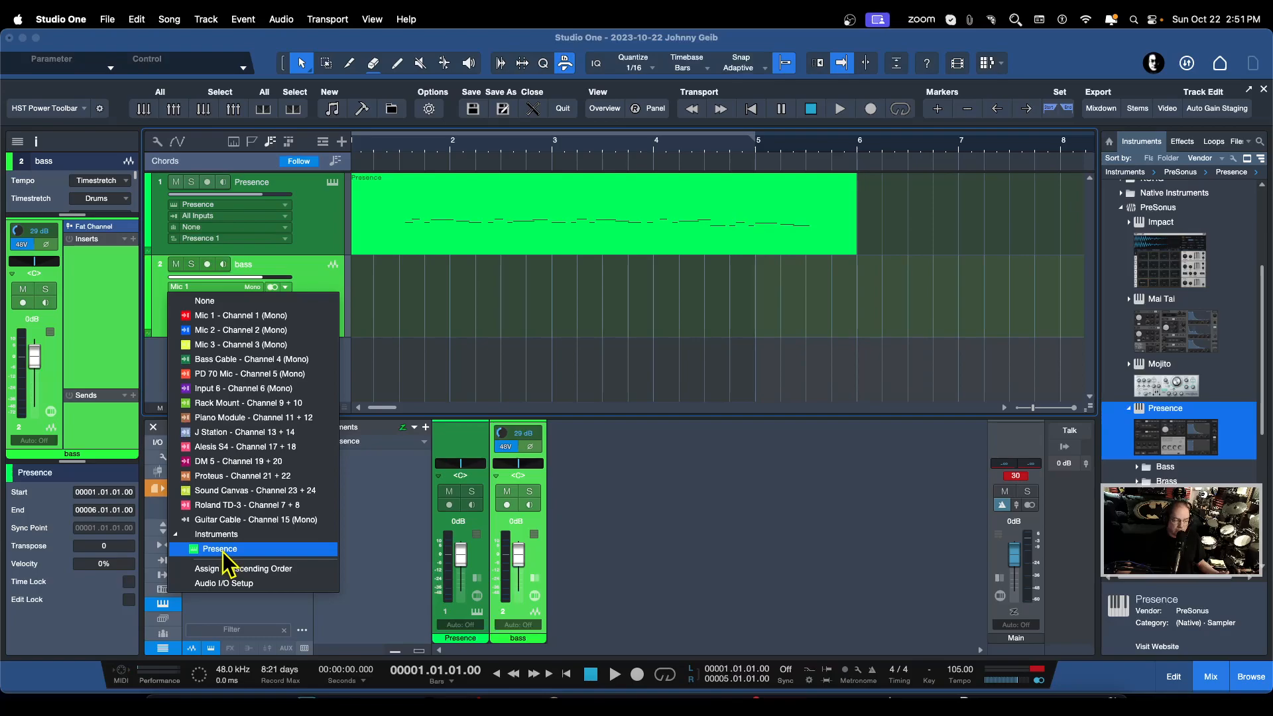
left_click(220, 549)
- Arm the bass track and record the Presence playback onto it as audio, starting from 00001.03.02.00
left_click(405, 157)
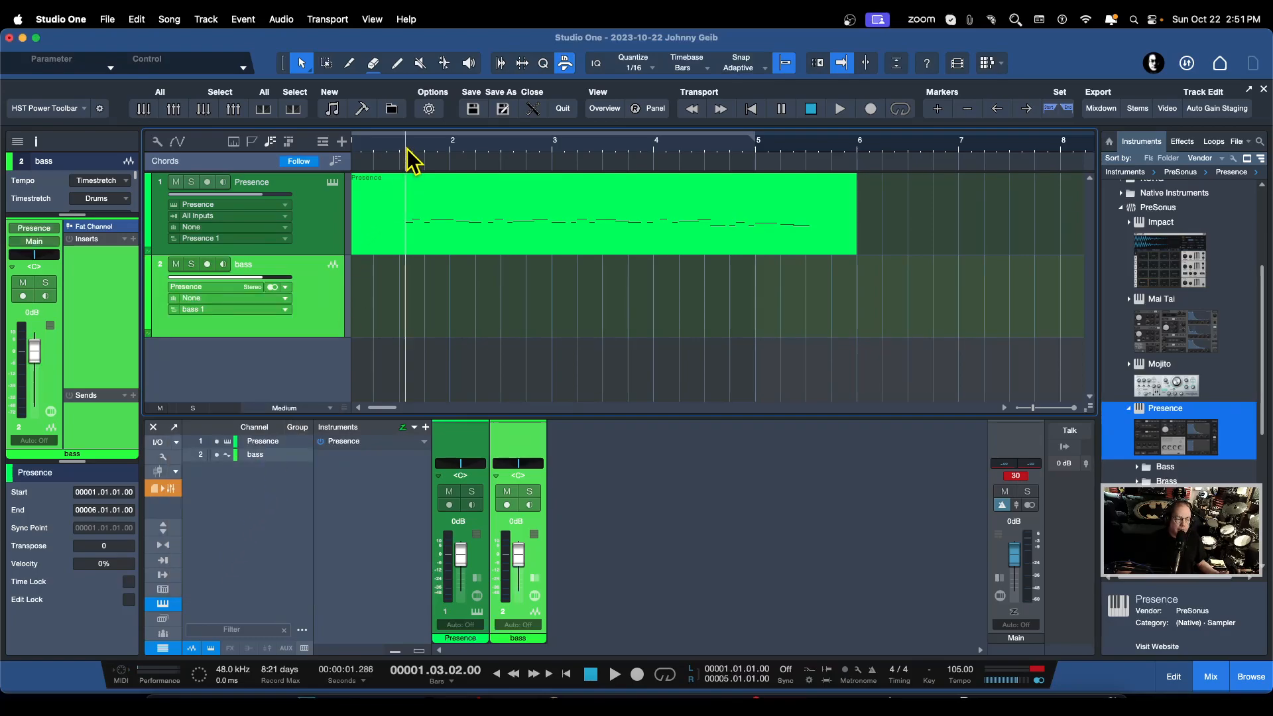
left_click(207, 264)
left_click(614, 675)
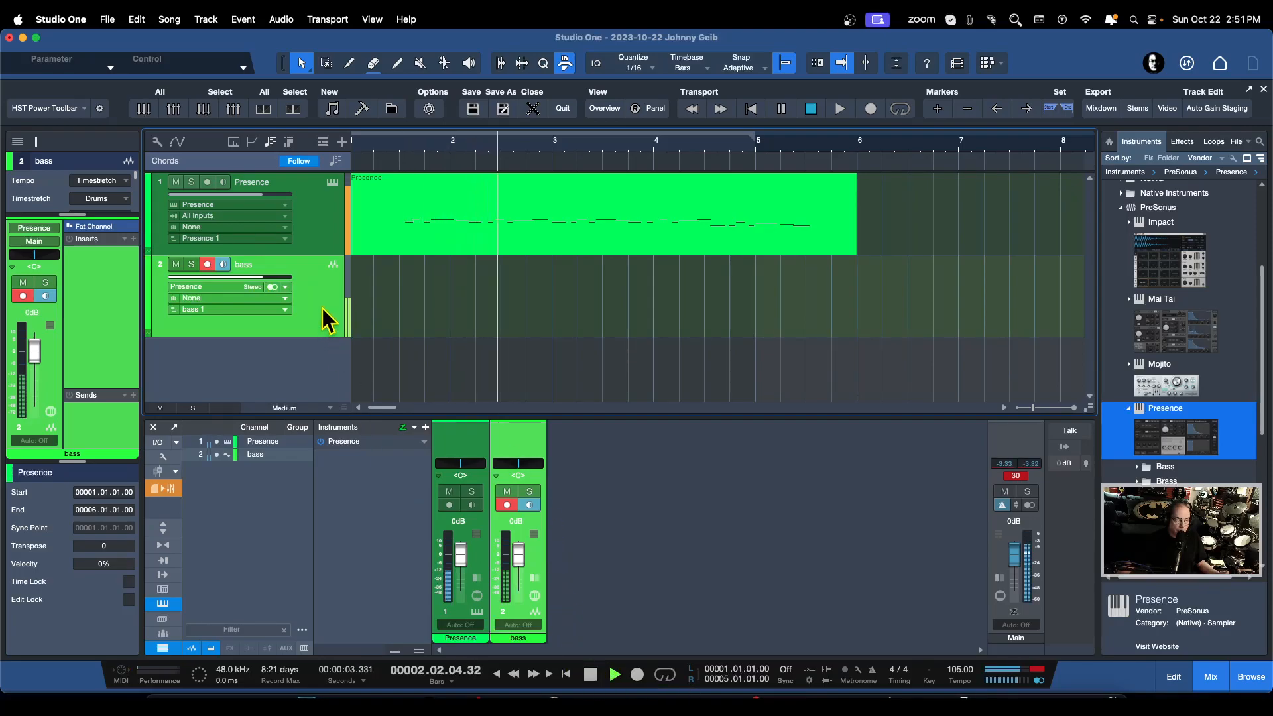
left_click(590, 674)
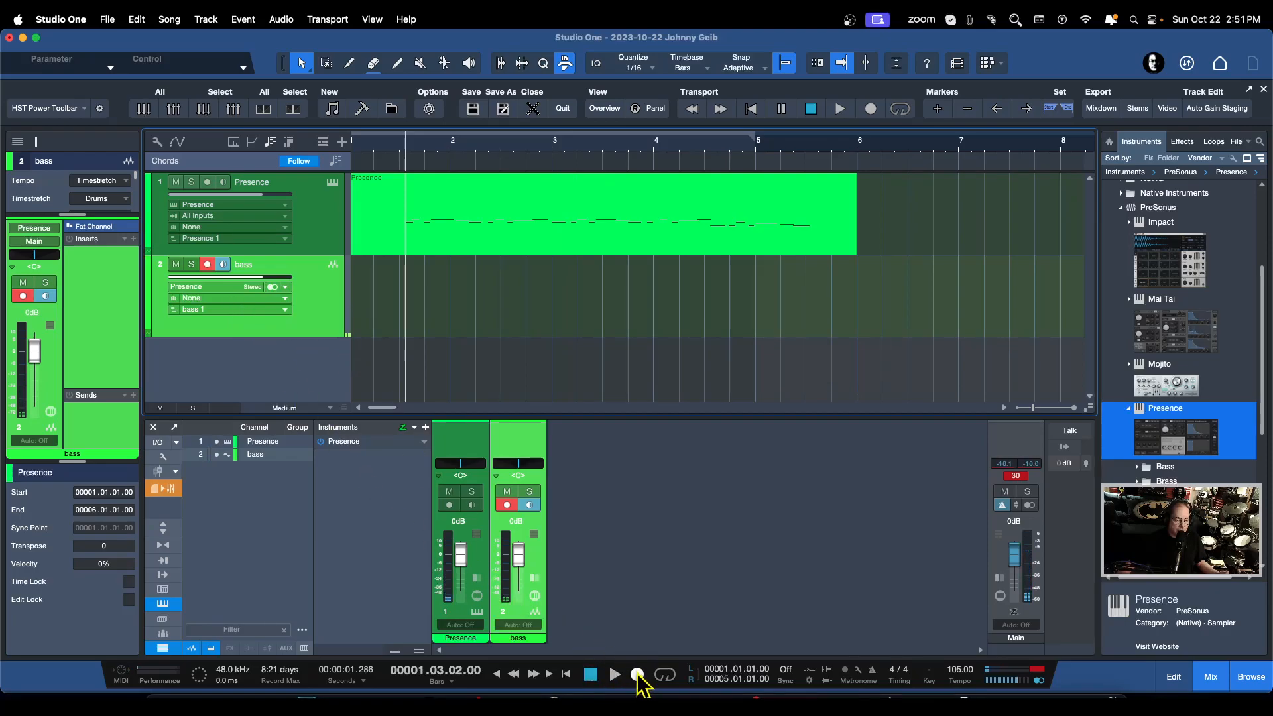
left_click(637, 674)
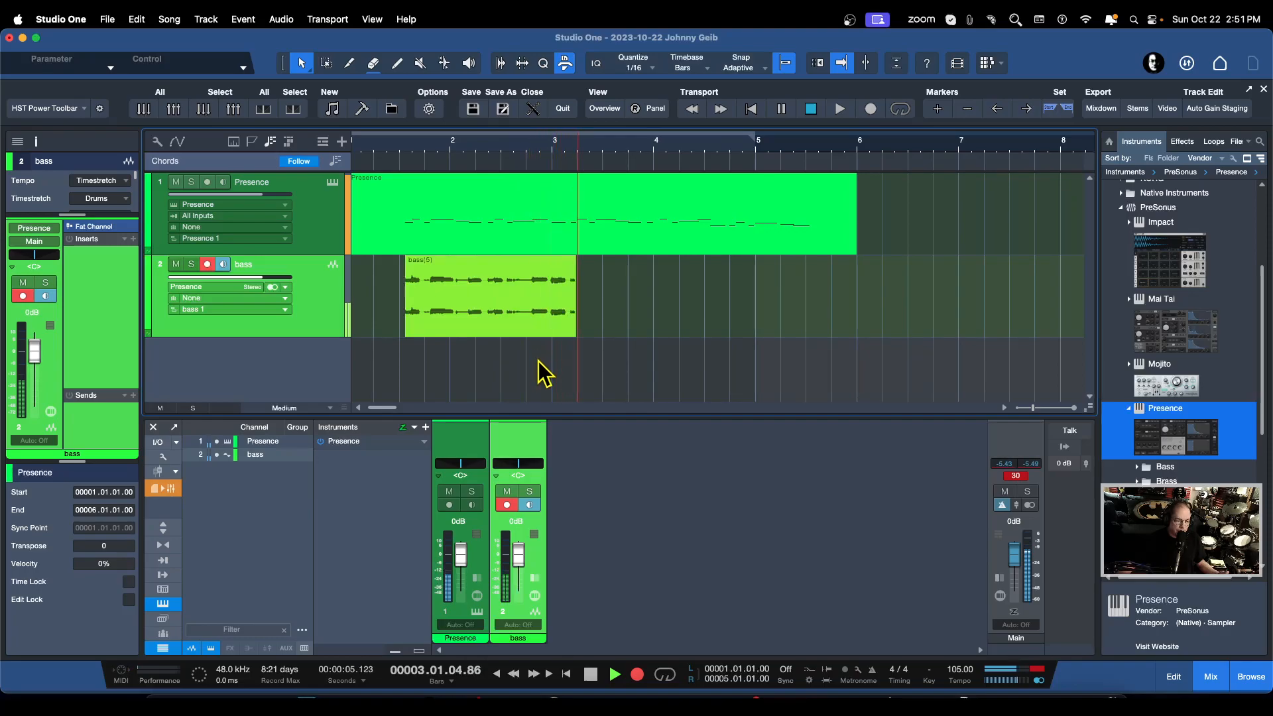
left_click(590, 674)
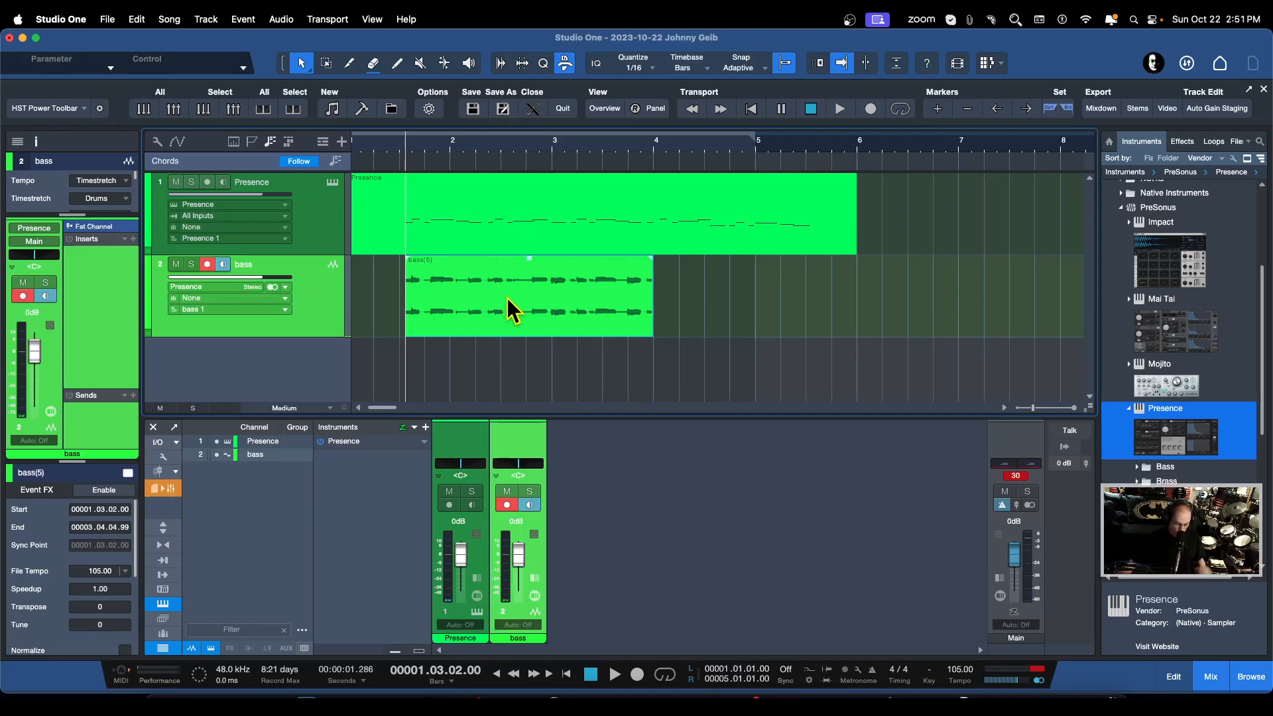
- Delete the audio take on the bass track and the MIDI part on the Presence track, returning the playhead to the song start
key("Delete")
left_click(524, 227)
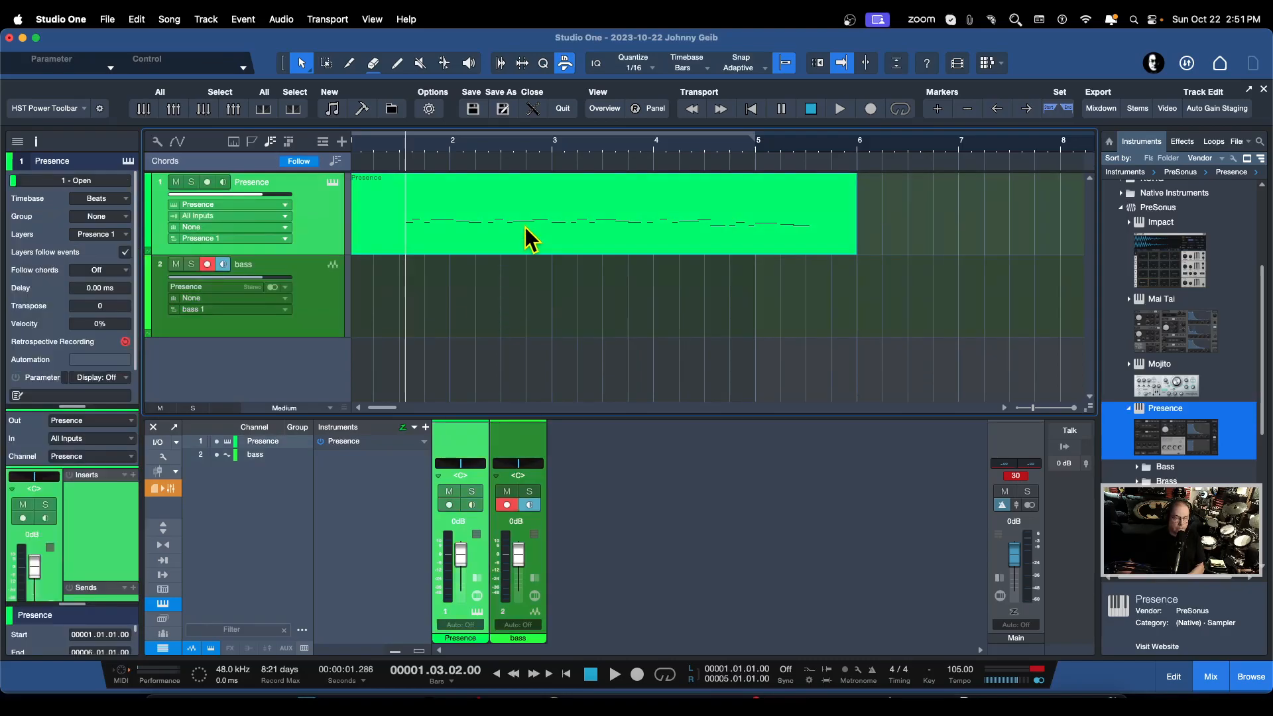
key("Delete")
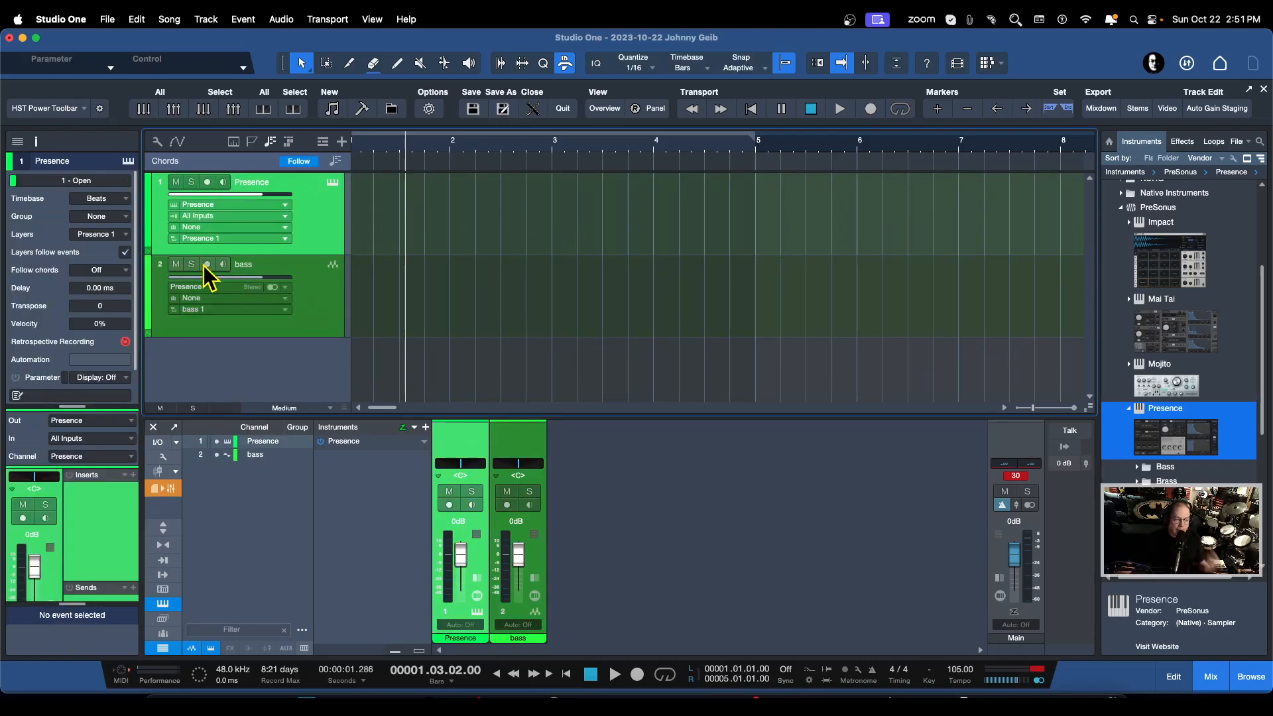
left_click(588, 675)
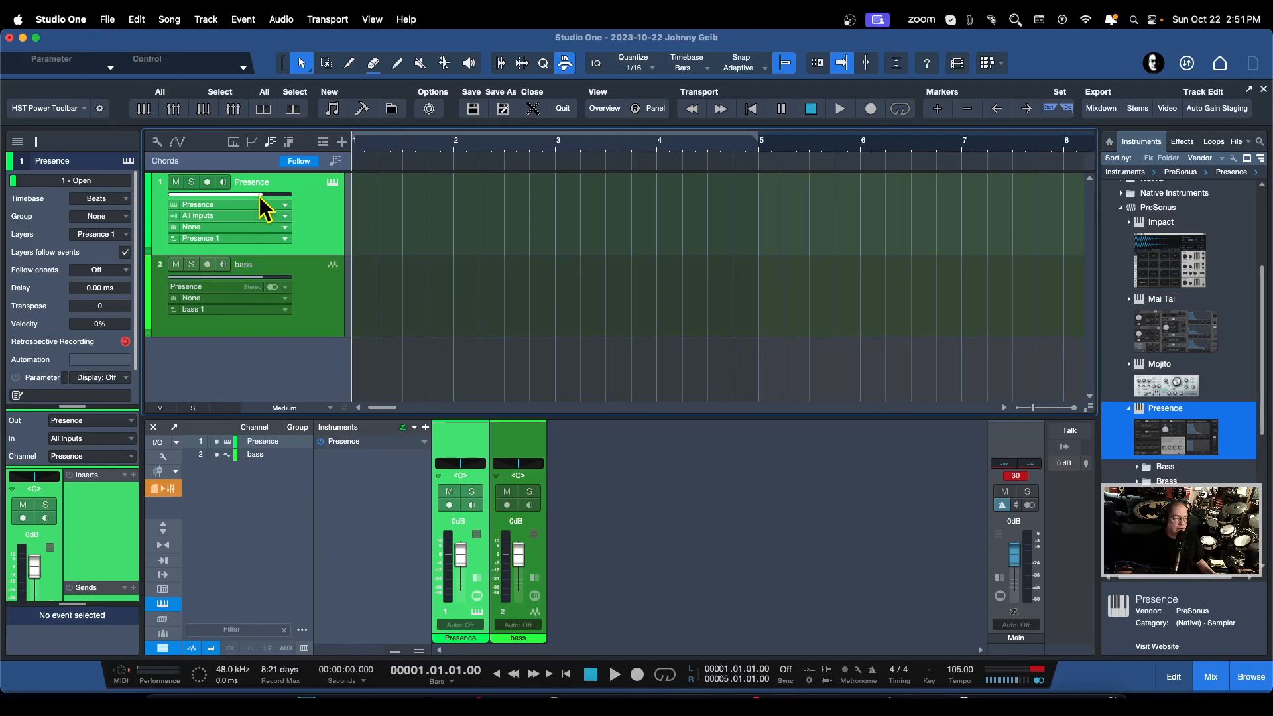
- Enable monitoring on the Presence track, check the bass track's input options, and select the bass track
left_click(225, 183)
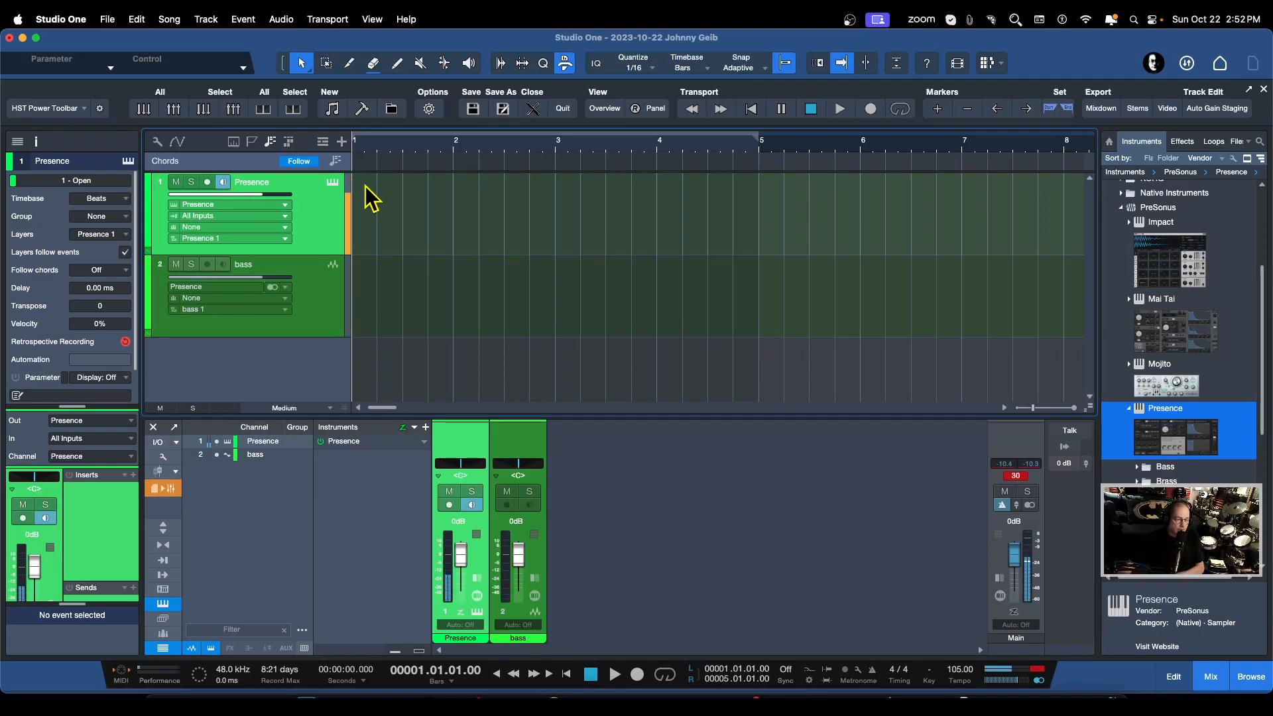
left_click(201, 289)
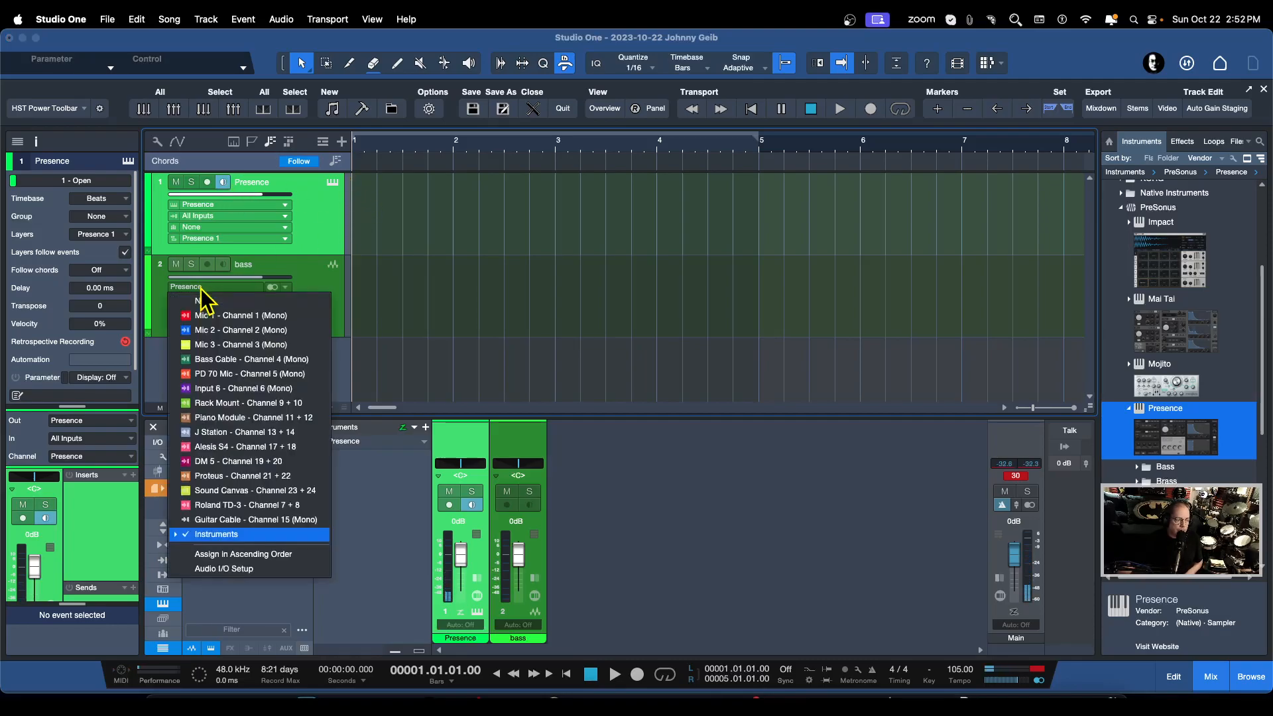
left_click(344, 363)
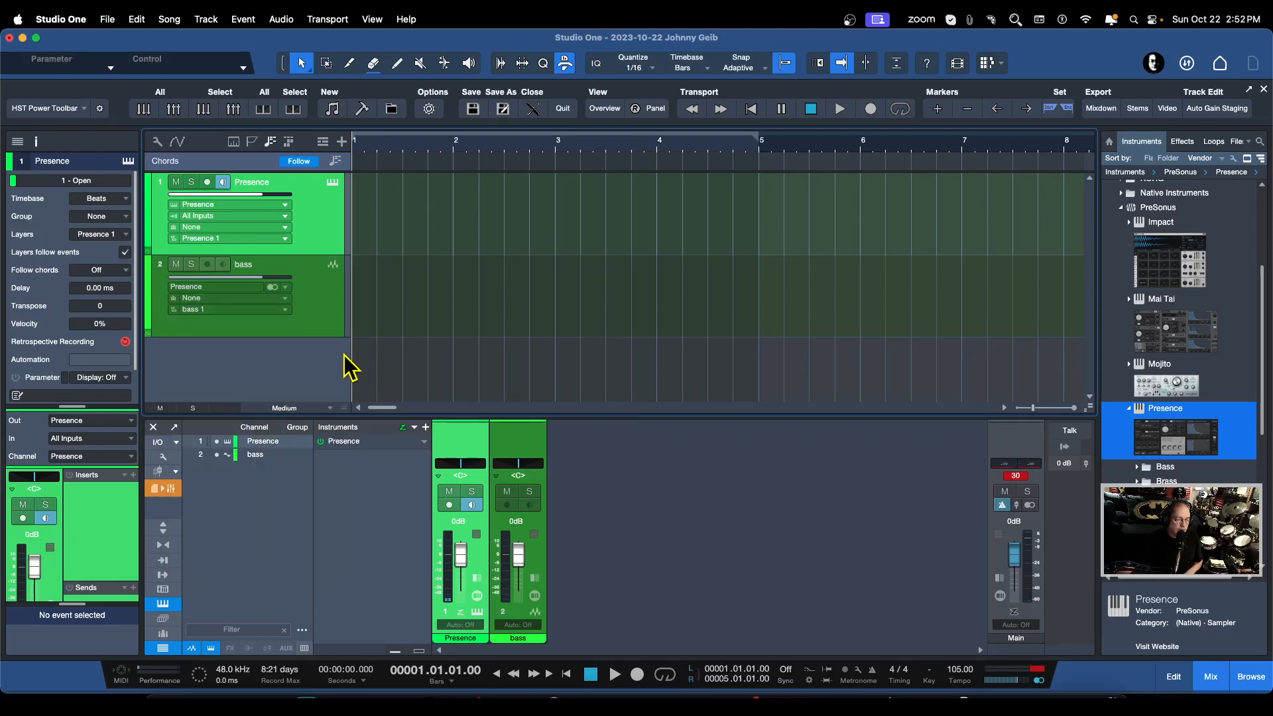
left_click(219, 269)
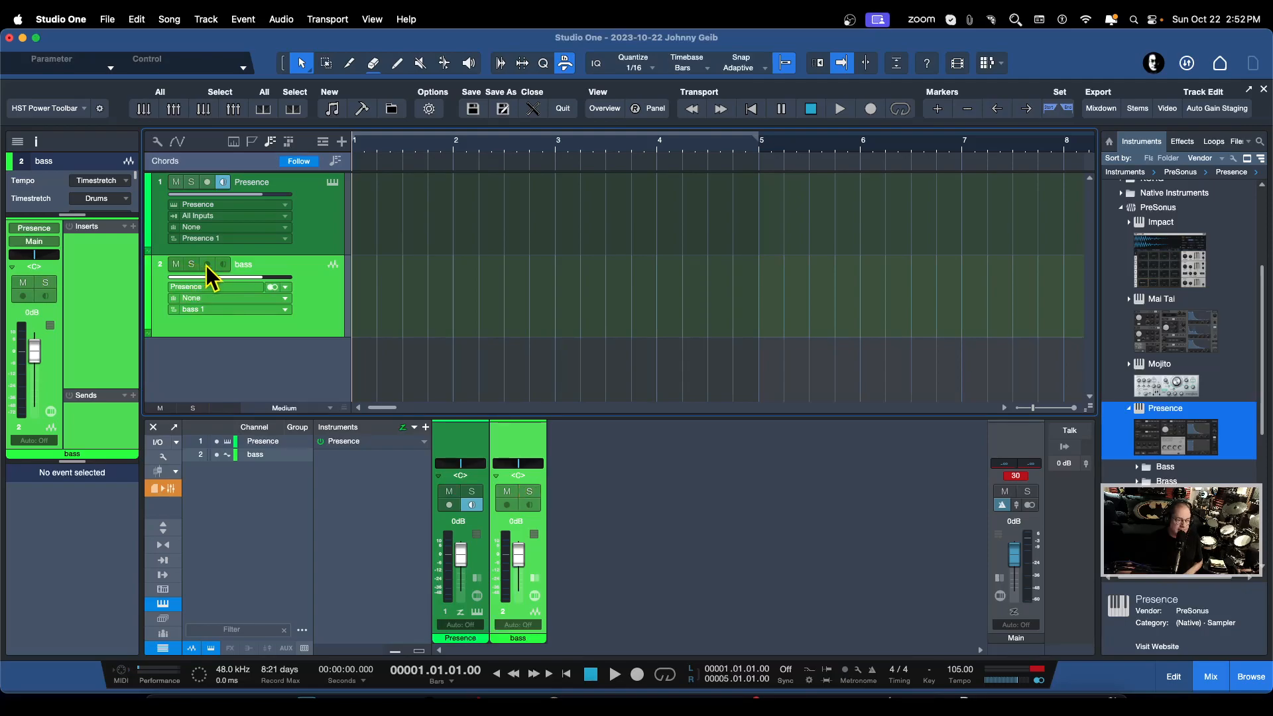
- Turn off monitoring on the Presence instrument track
left_click(229, 185)
left_click(228, 184)
left_click(321, 220)
left_click(223, 182)
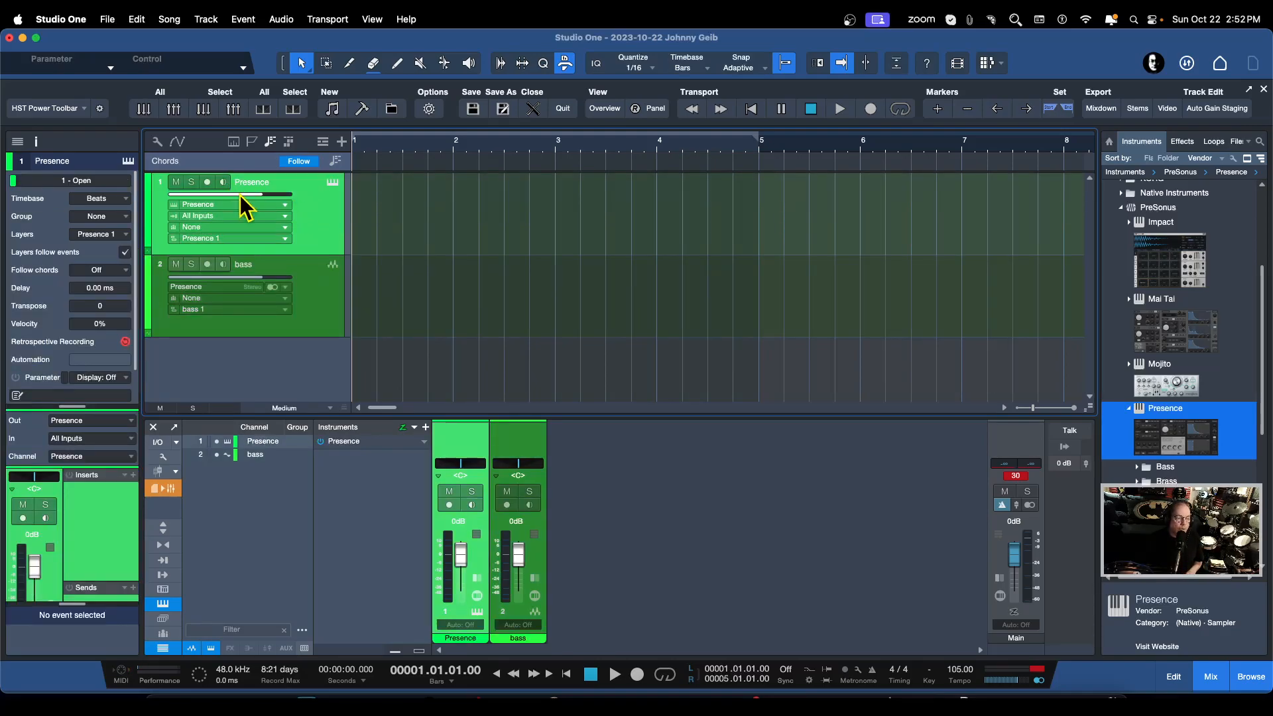
- Briefly enable monitoring on the Presence track to test its live sound, and switch it off again
left_click(298, 280)
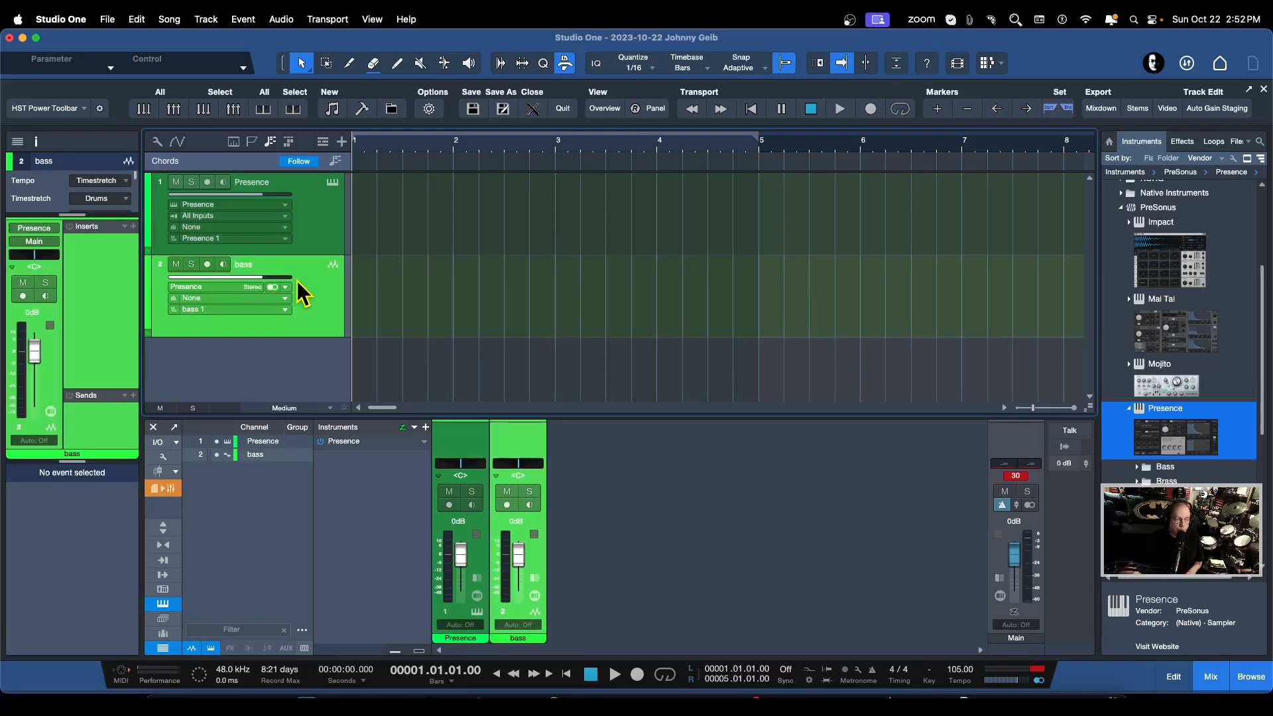
left_click(319, 213)
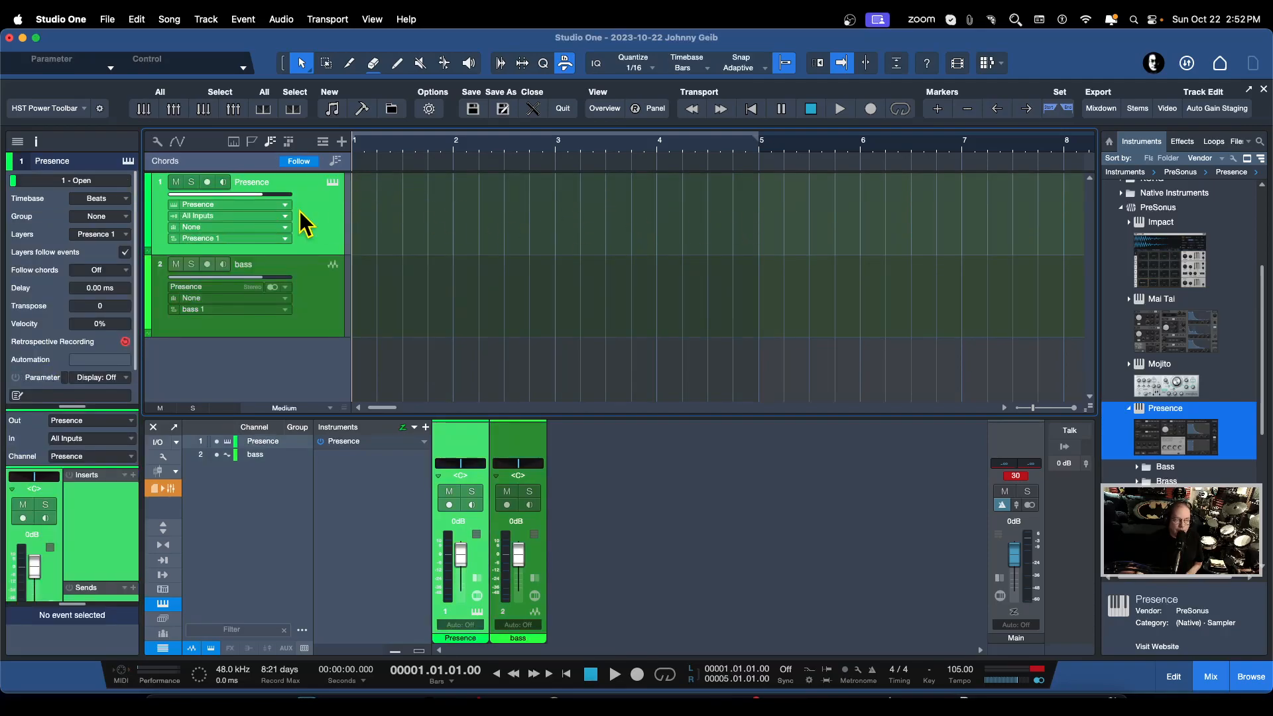
left_click(226, 181)
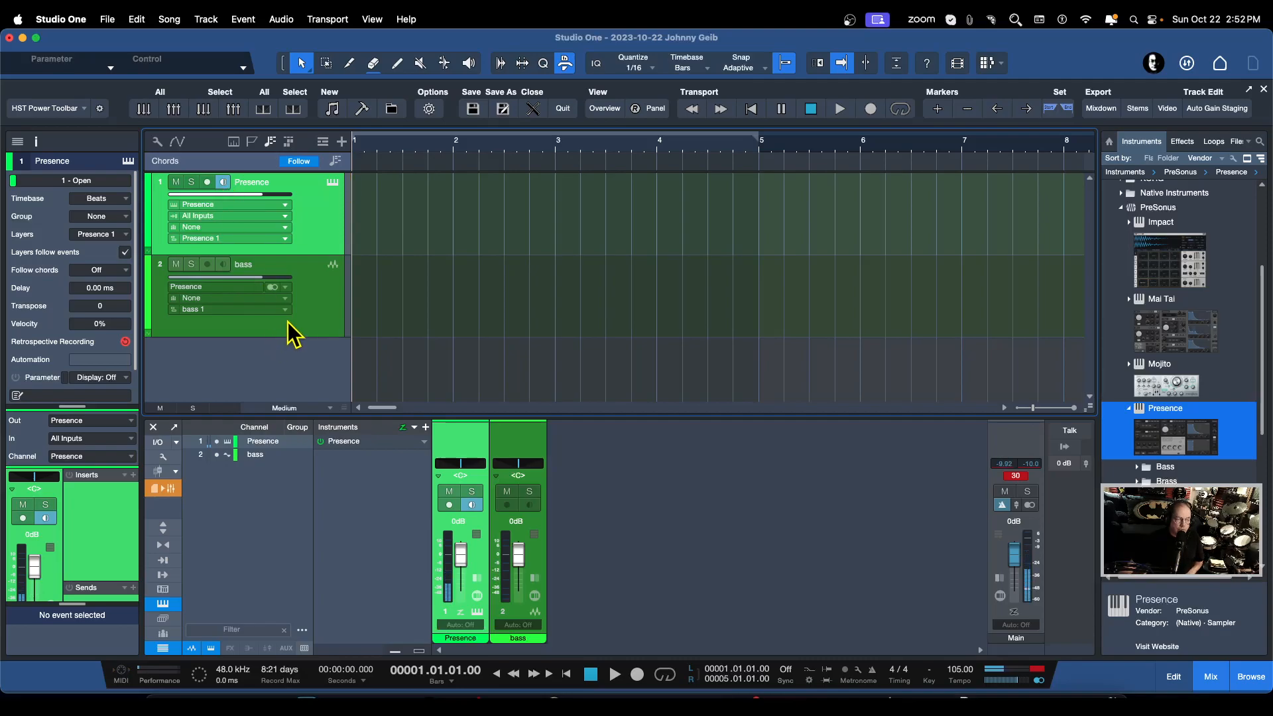
left_click(221, 183)
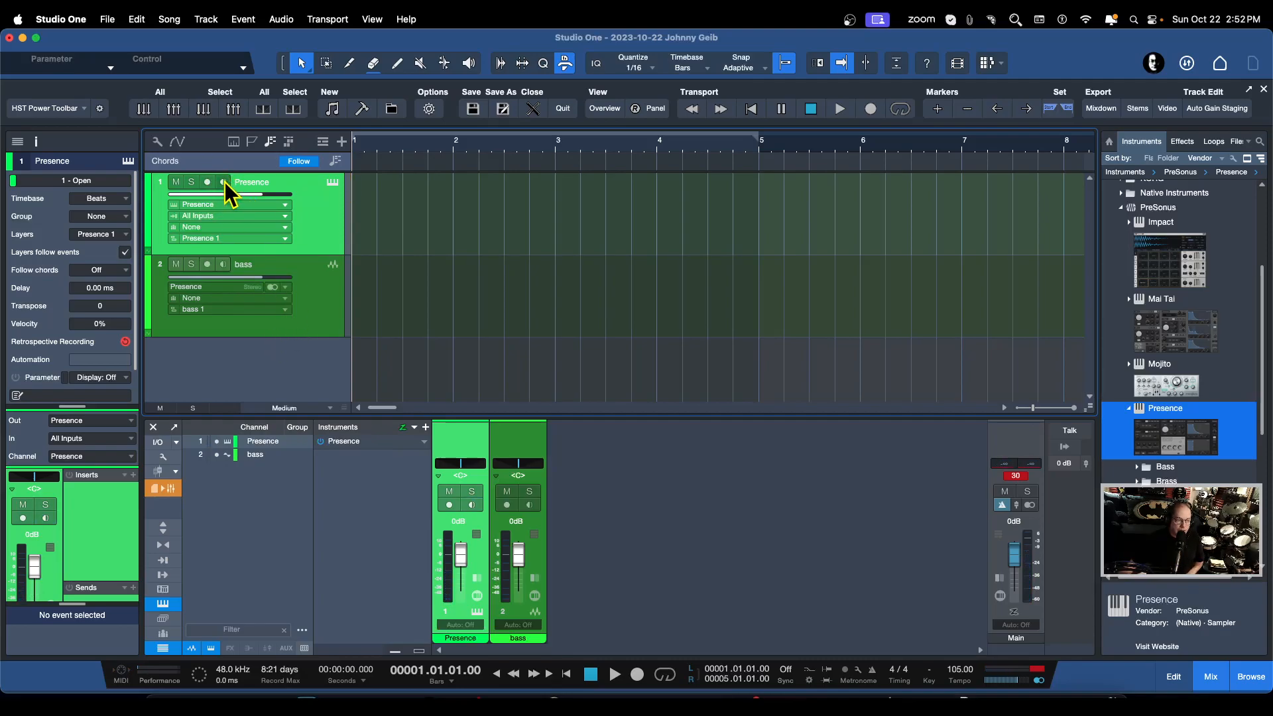
- Open the Presence instrument editor and set its keyboard input from within the editor to All Inputs
left_click(333, 183)
left_click_drag(648, 157, 724, 113)
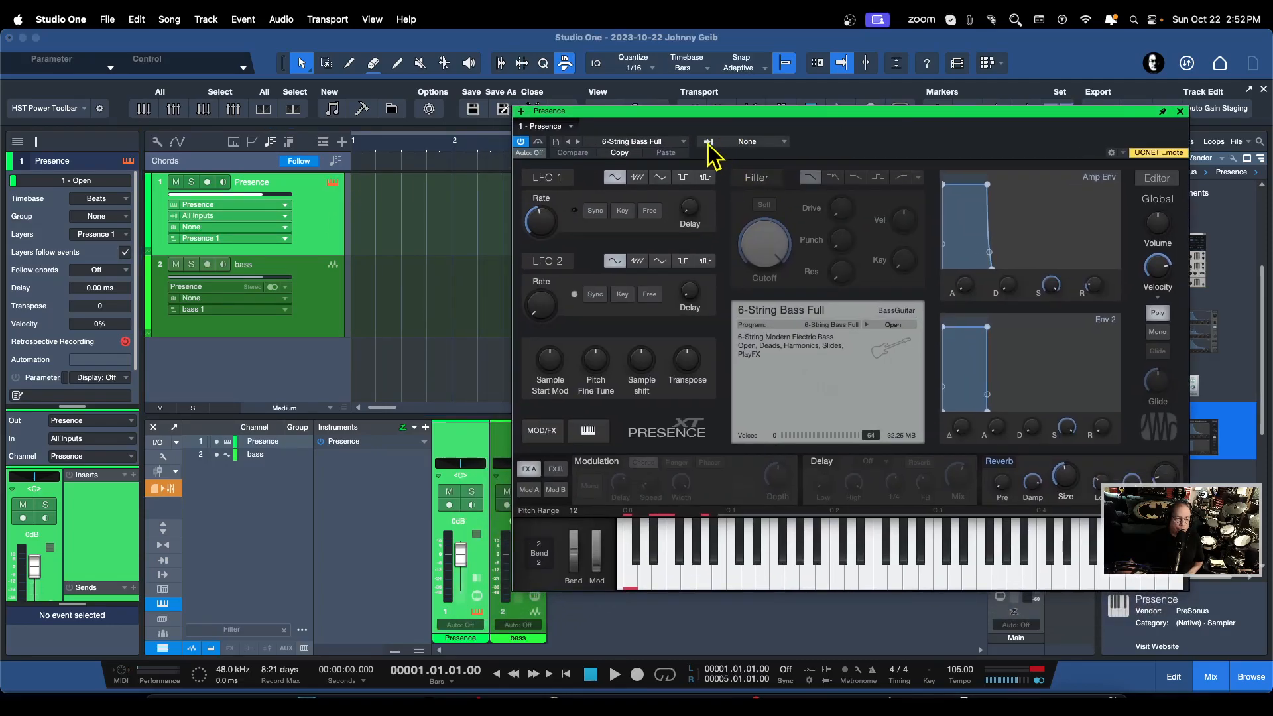
left_click(751, 145)
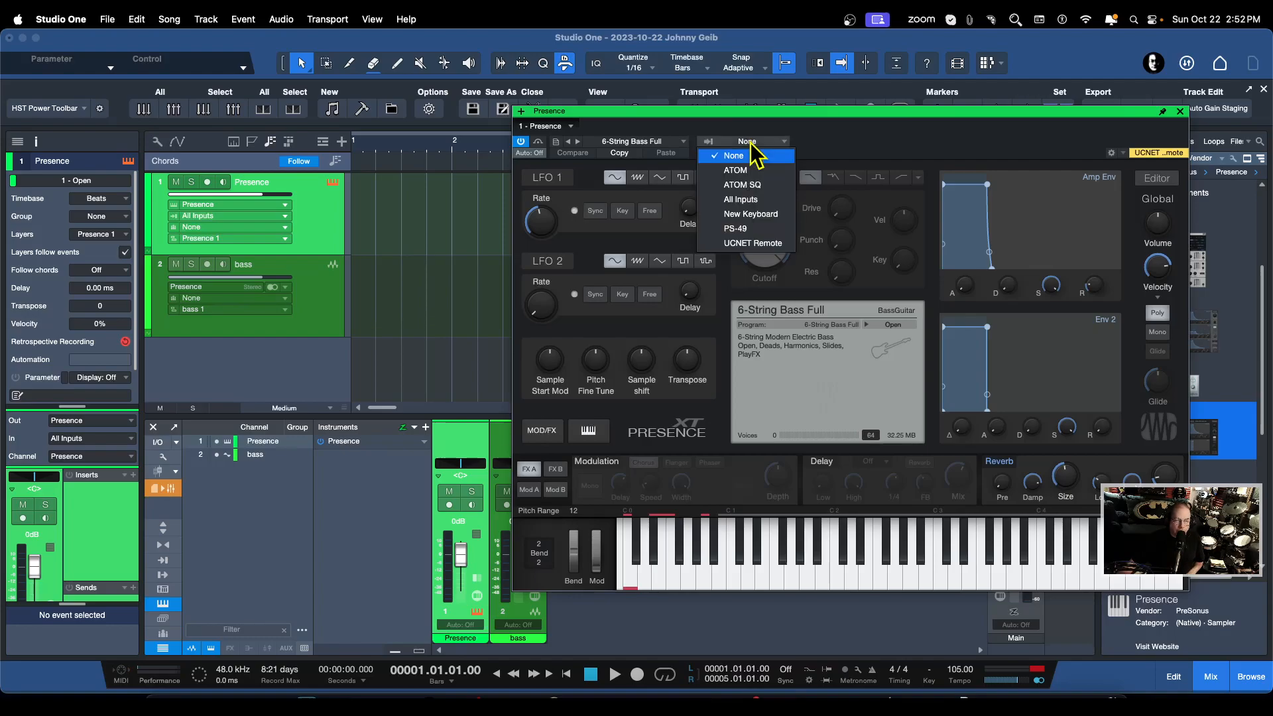
left_click(742, 198)
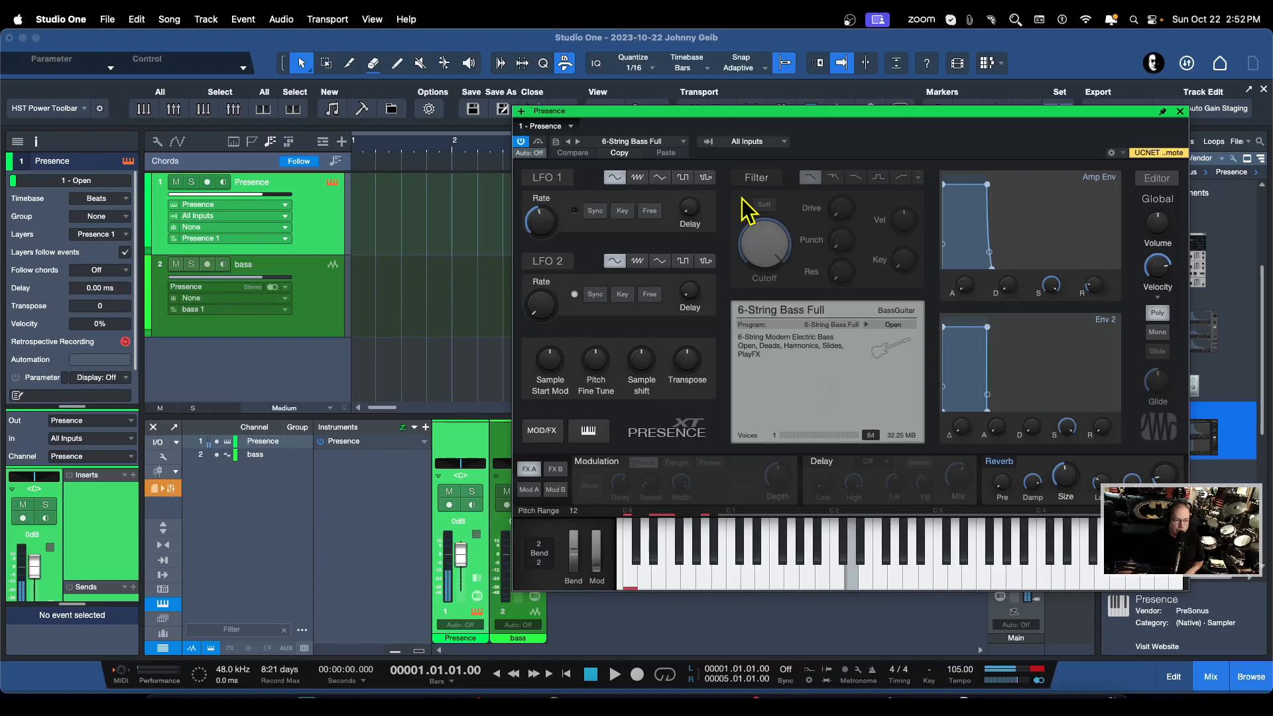
- Arm the bass track, close the Presence editor, and record a live bass performance as audio from the song start
left_click(207, 264)
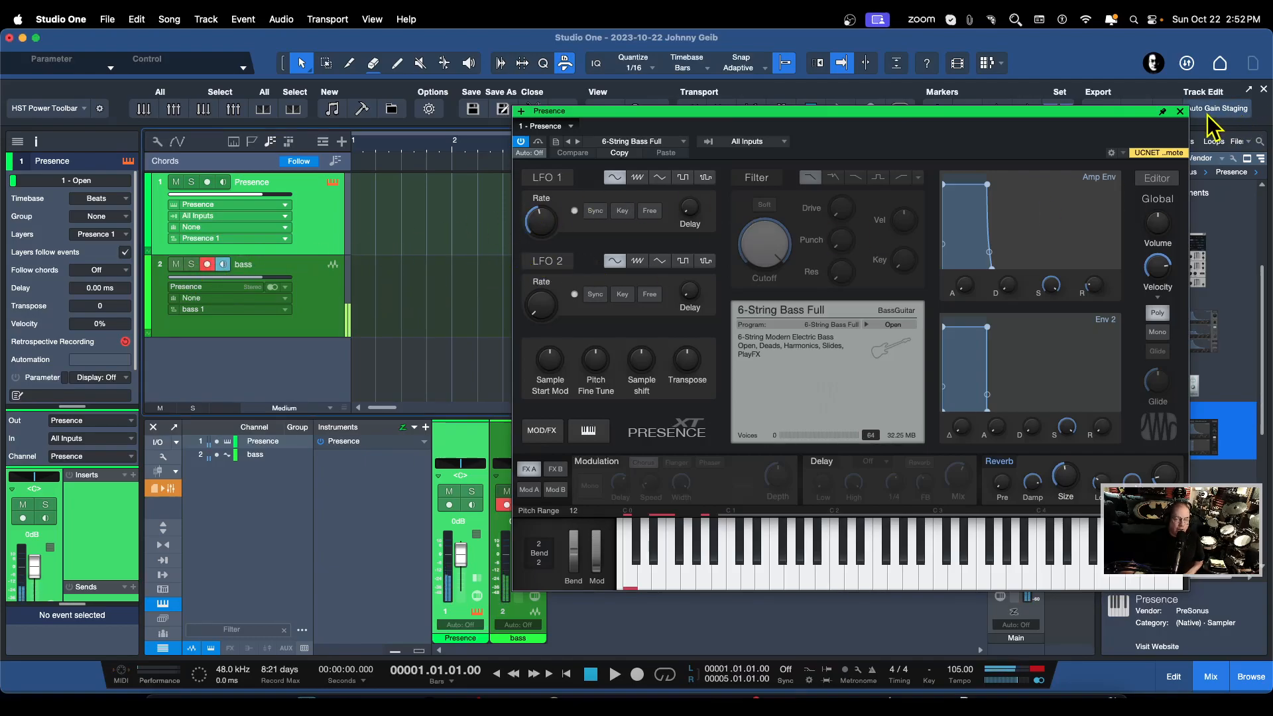
left_click(1179, 111)
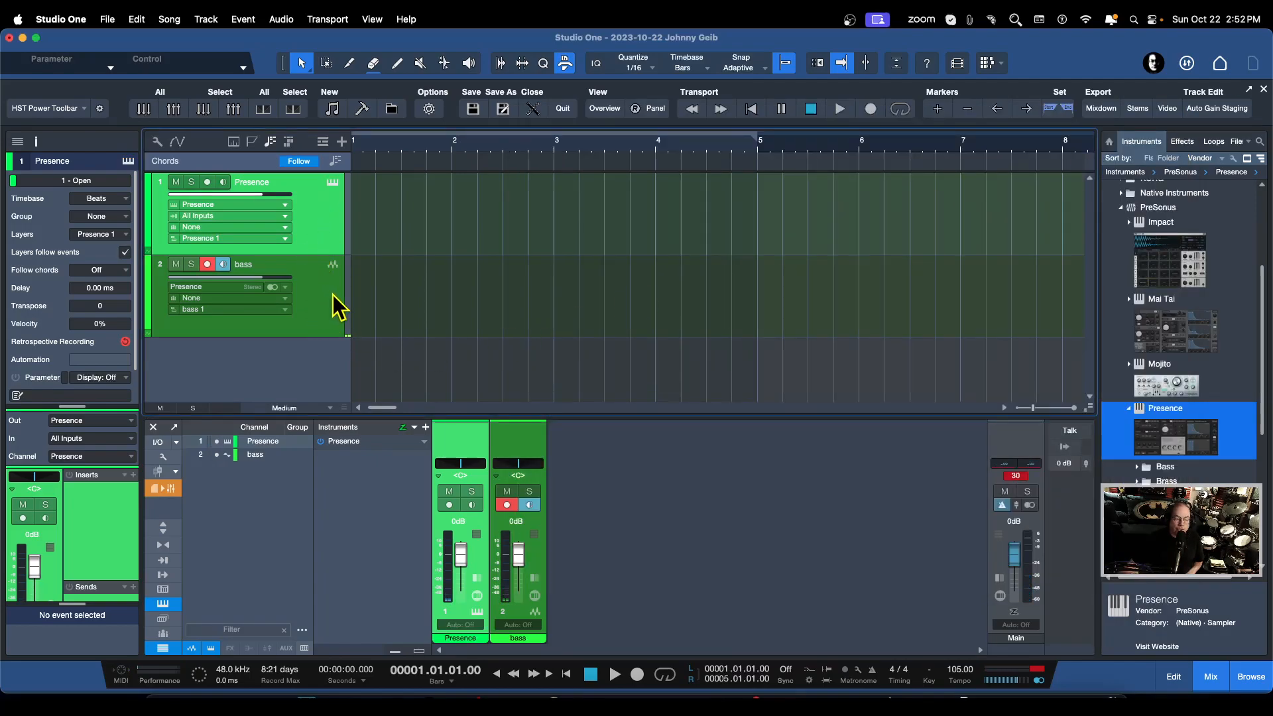
left_click(638, 674)
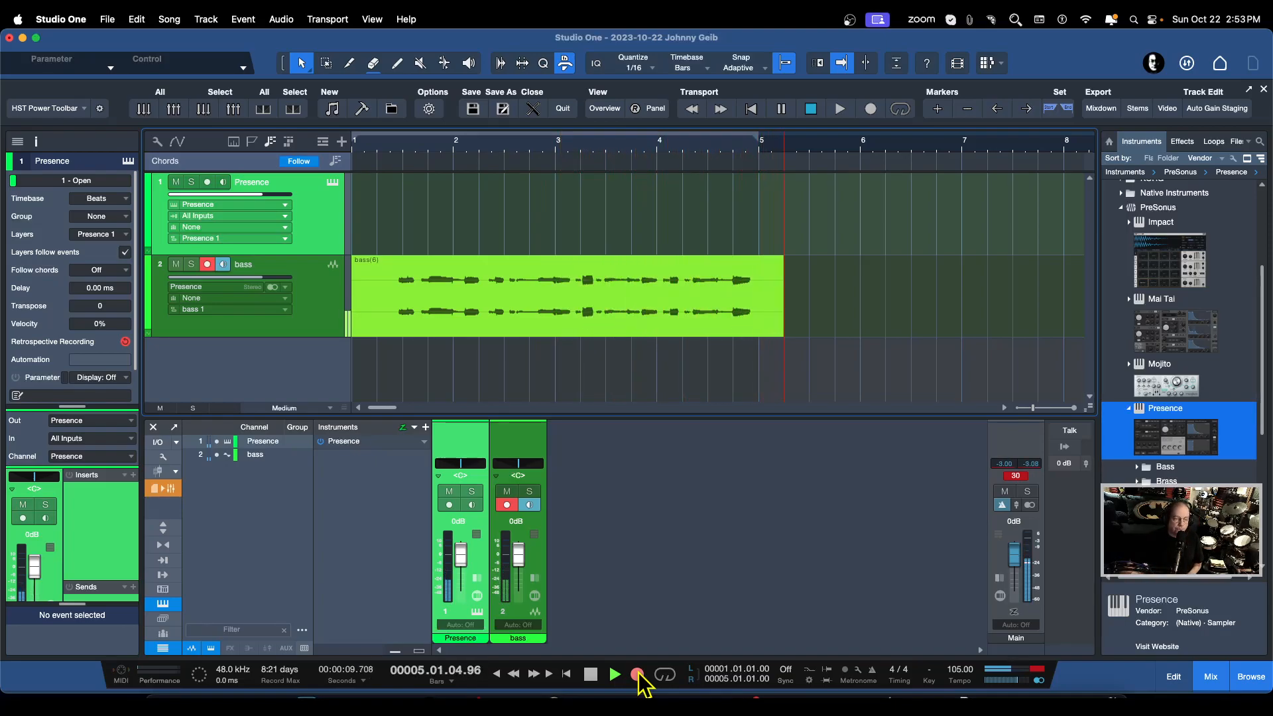
key("space")
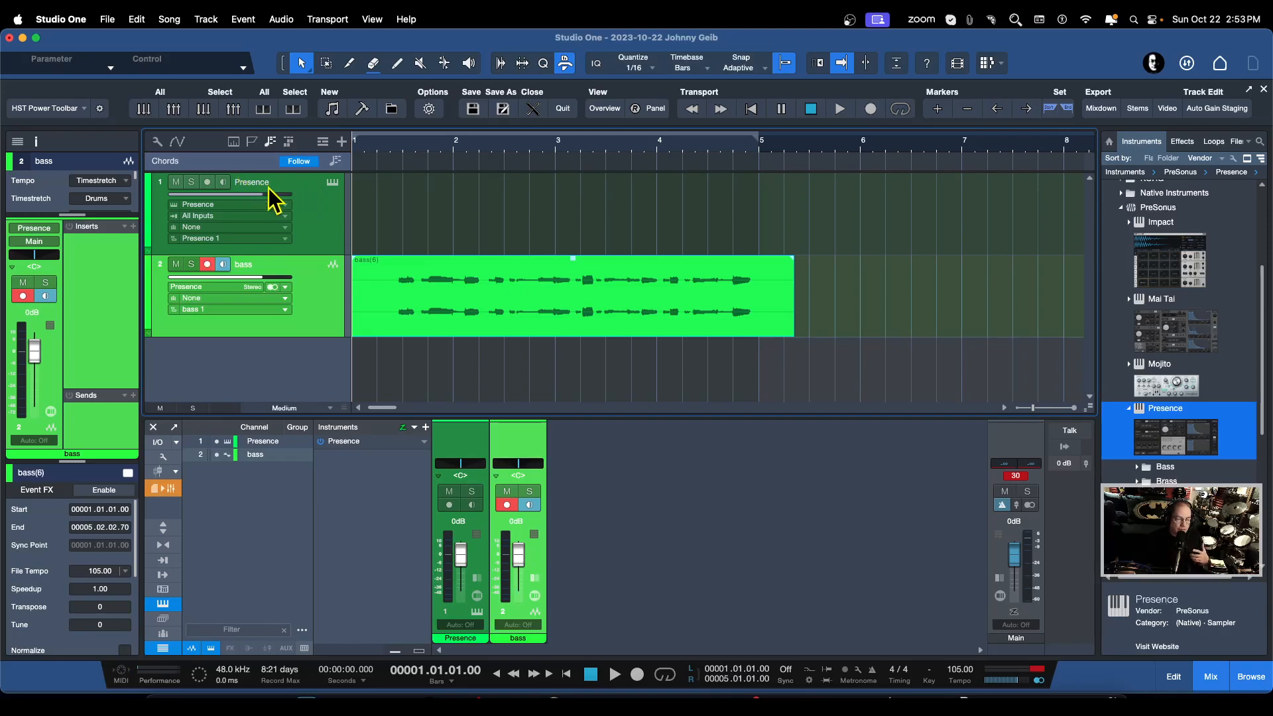
- Duplicate the bass track without its audio, disarm the original bass track, and hide the mixer
right_click(324, 297)
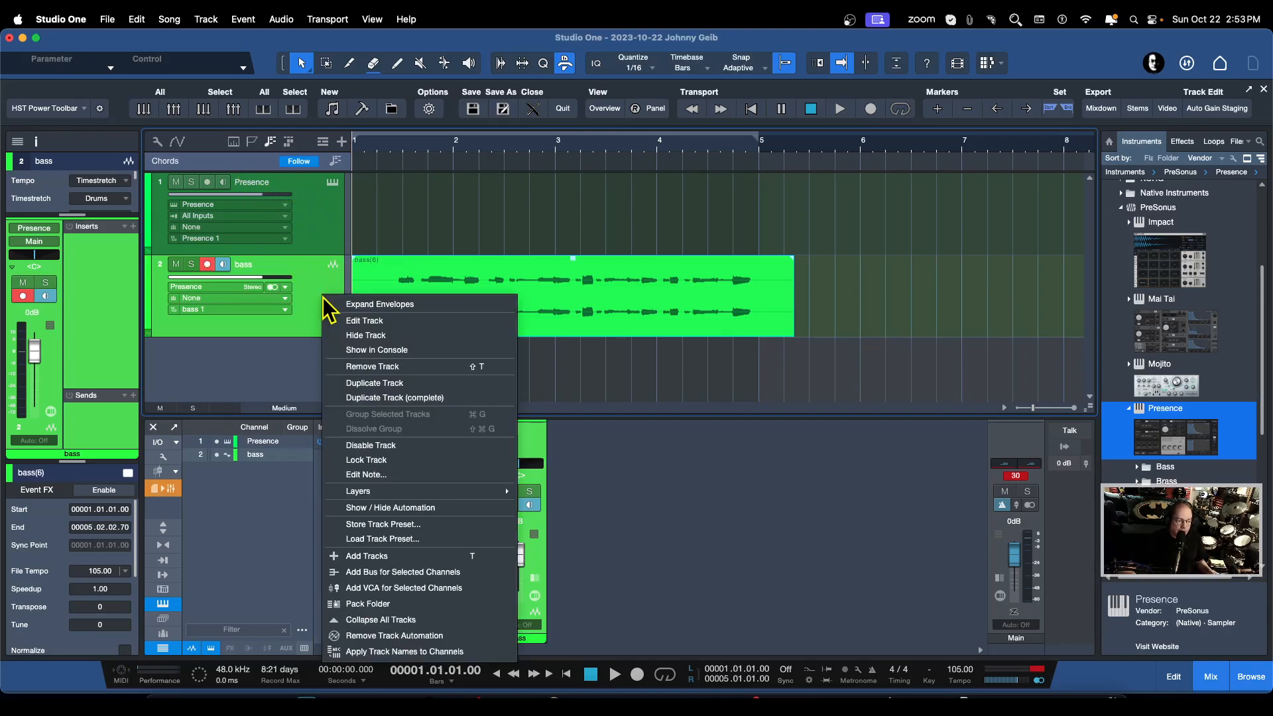
left_click(383, 384)
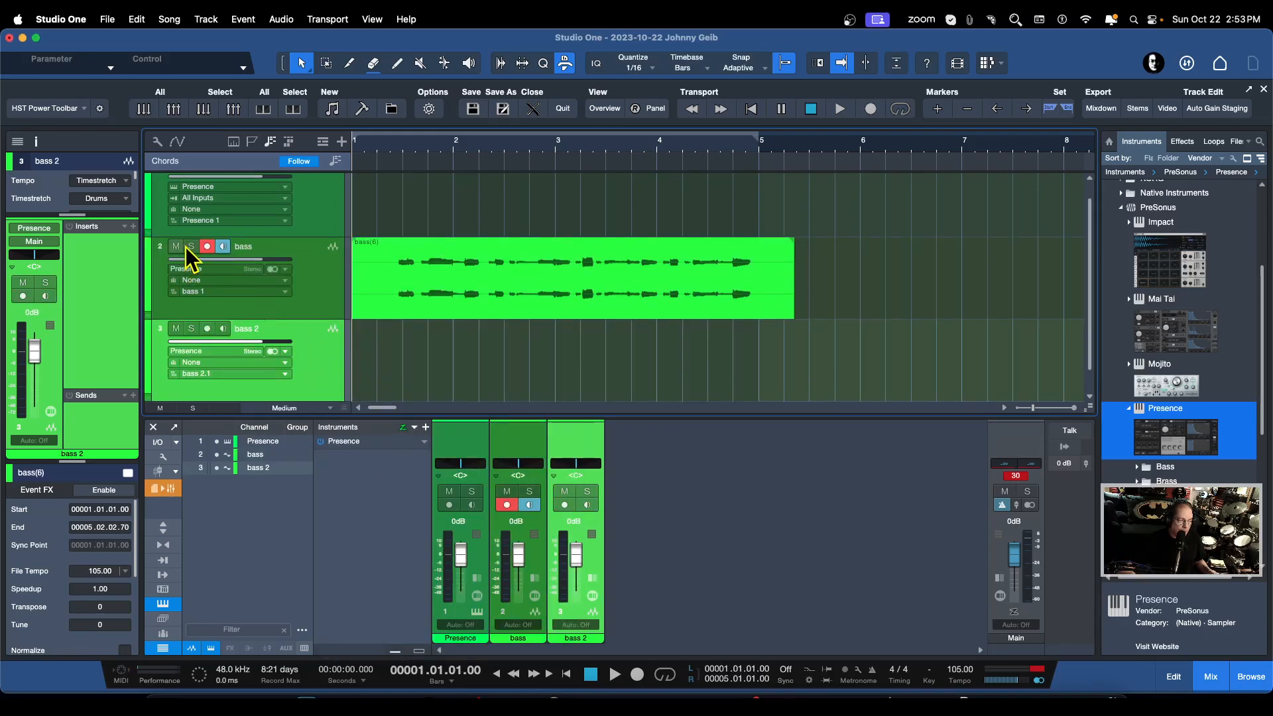
left_click(207, 246)
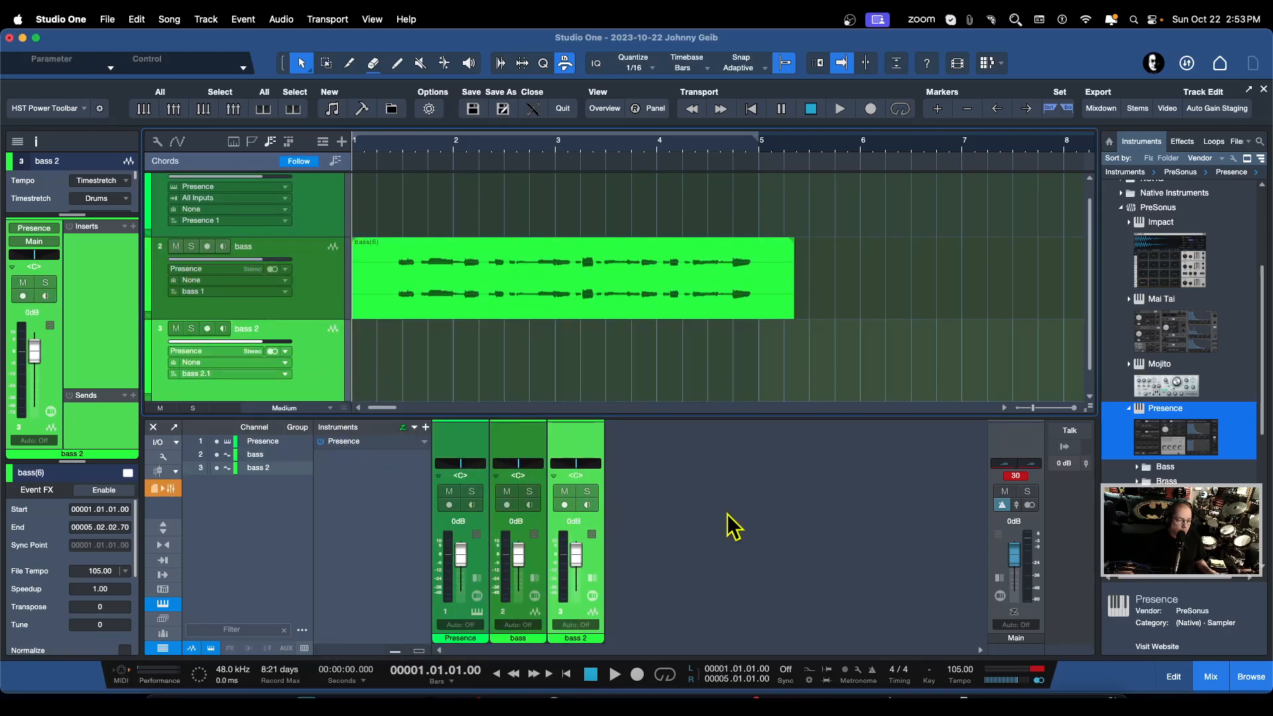
left_click(1211, 677)
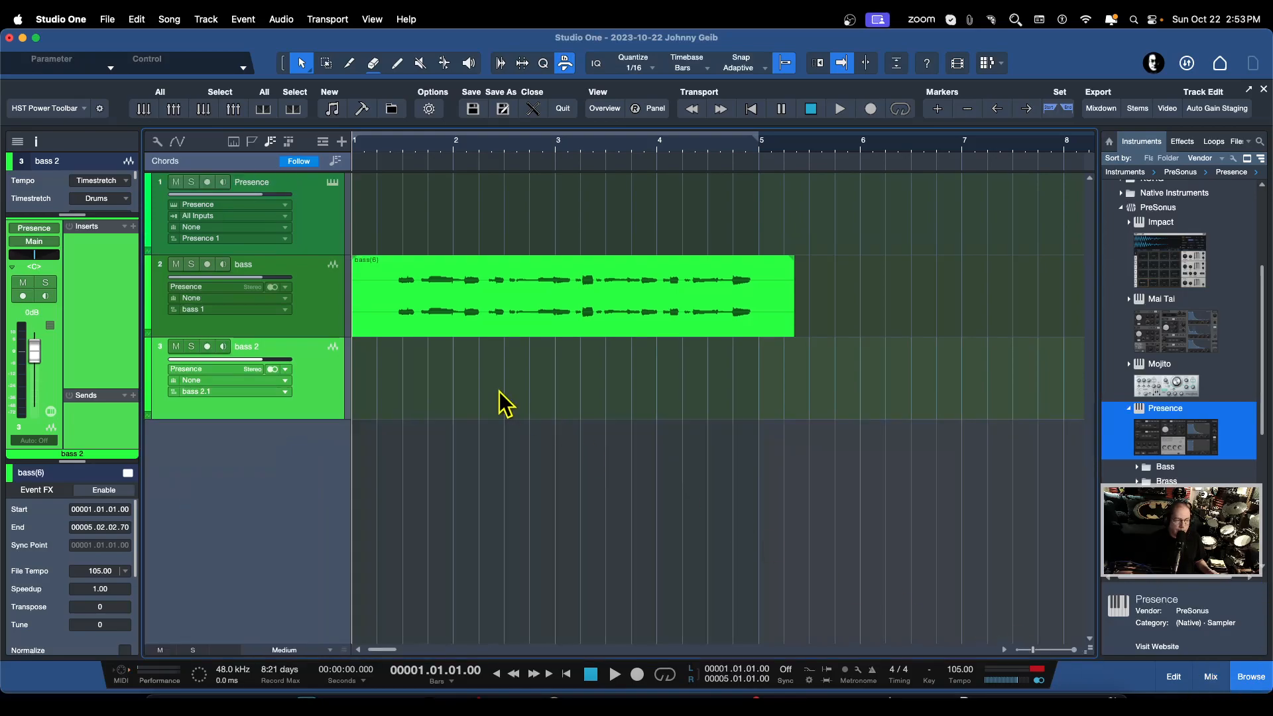
- Load the Nylon Guitar Full preset from the Guitar category into the Presence instrument
left_click(302, 216)
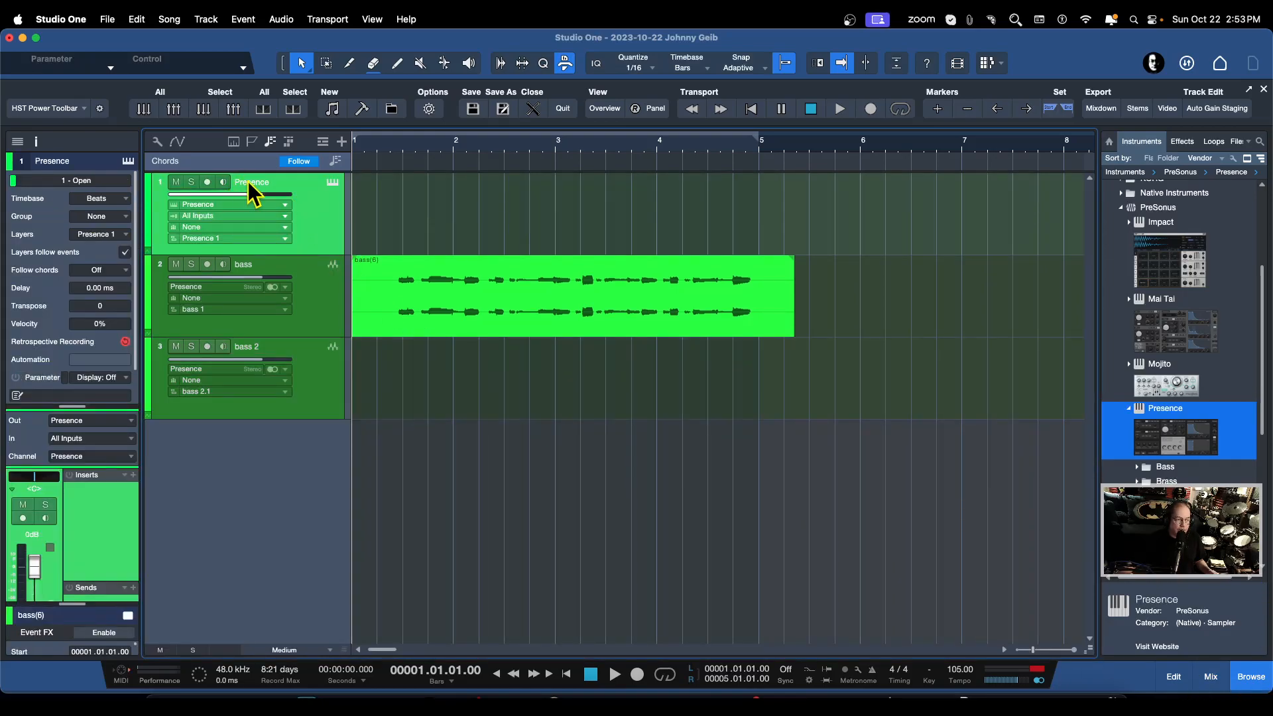
left_click(332, 183)
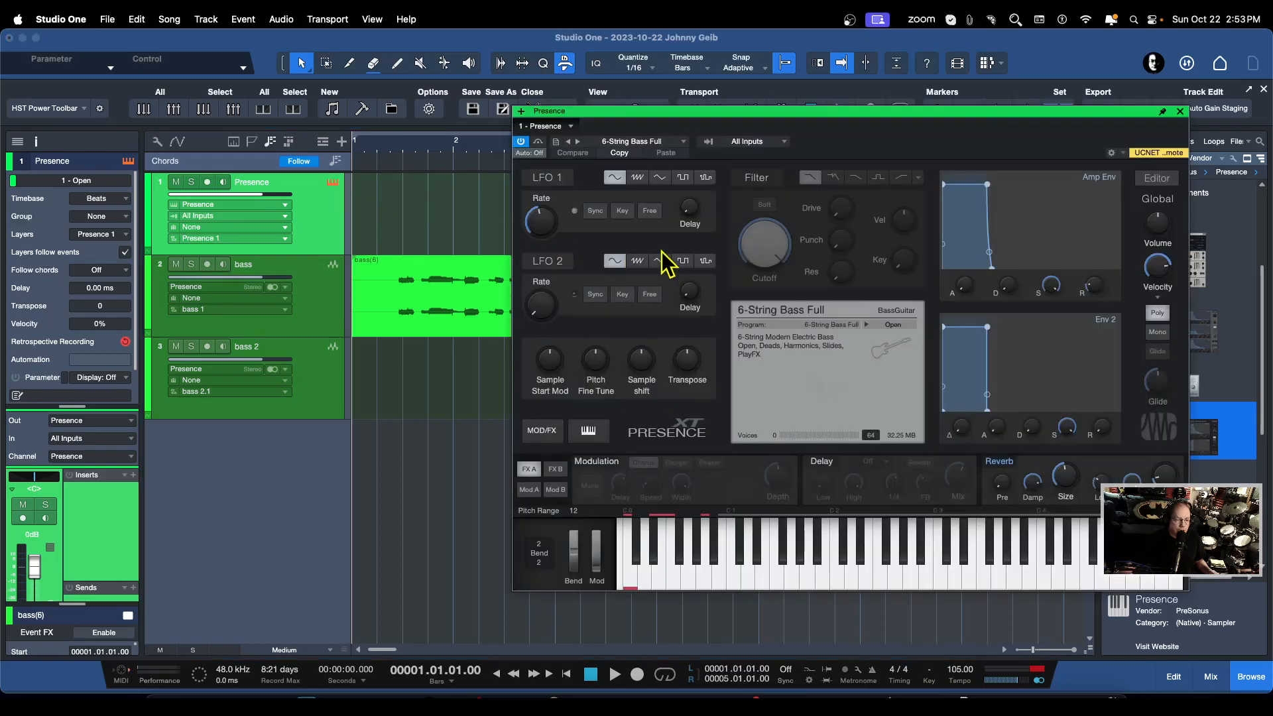
left_click(635, 142)
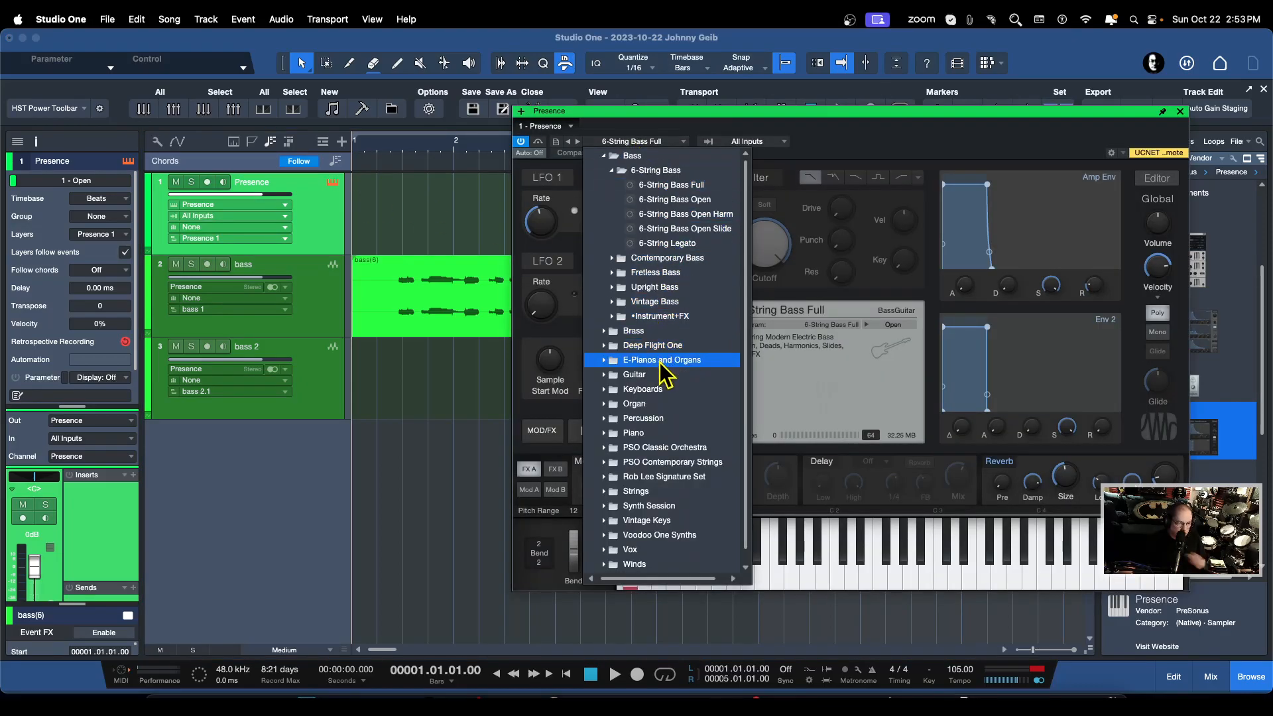
left_click(635, 375)
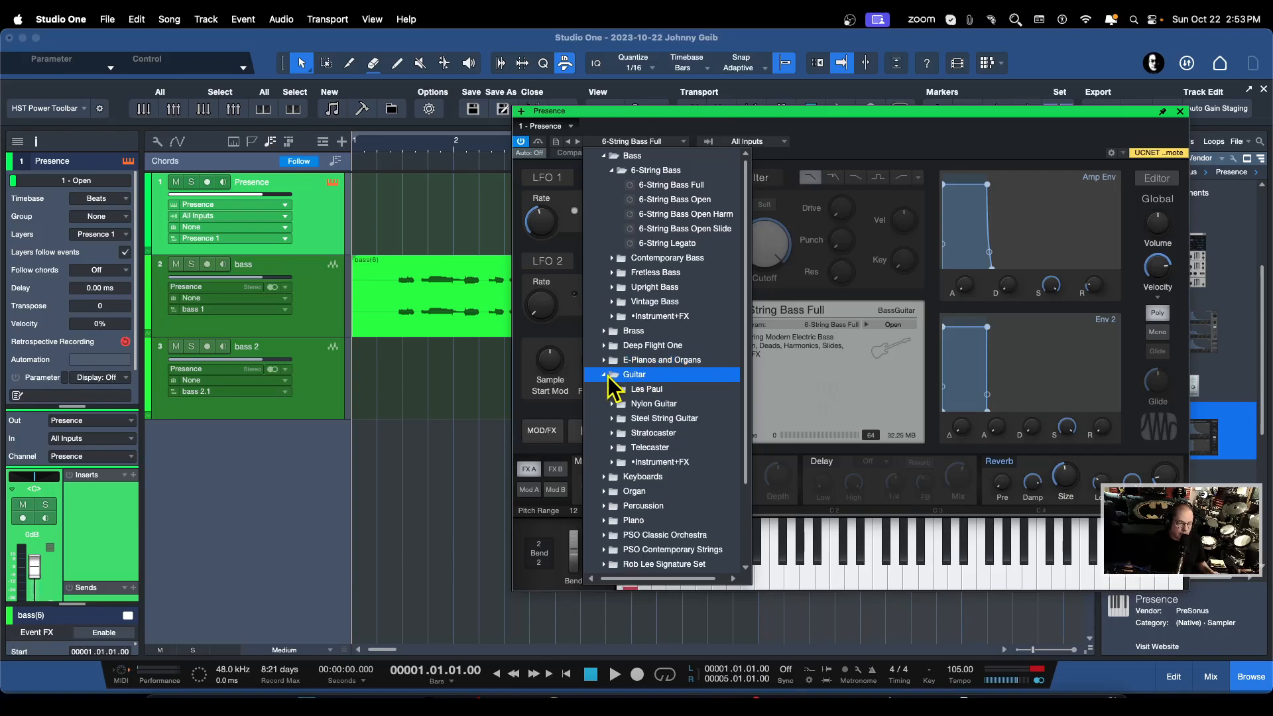
left_click(640, 404)
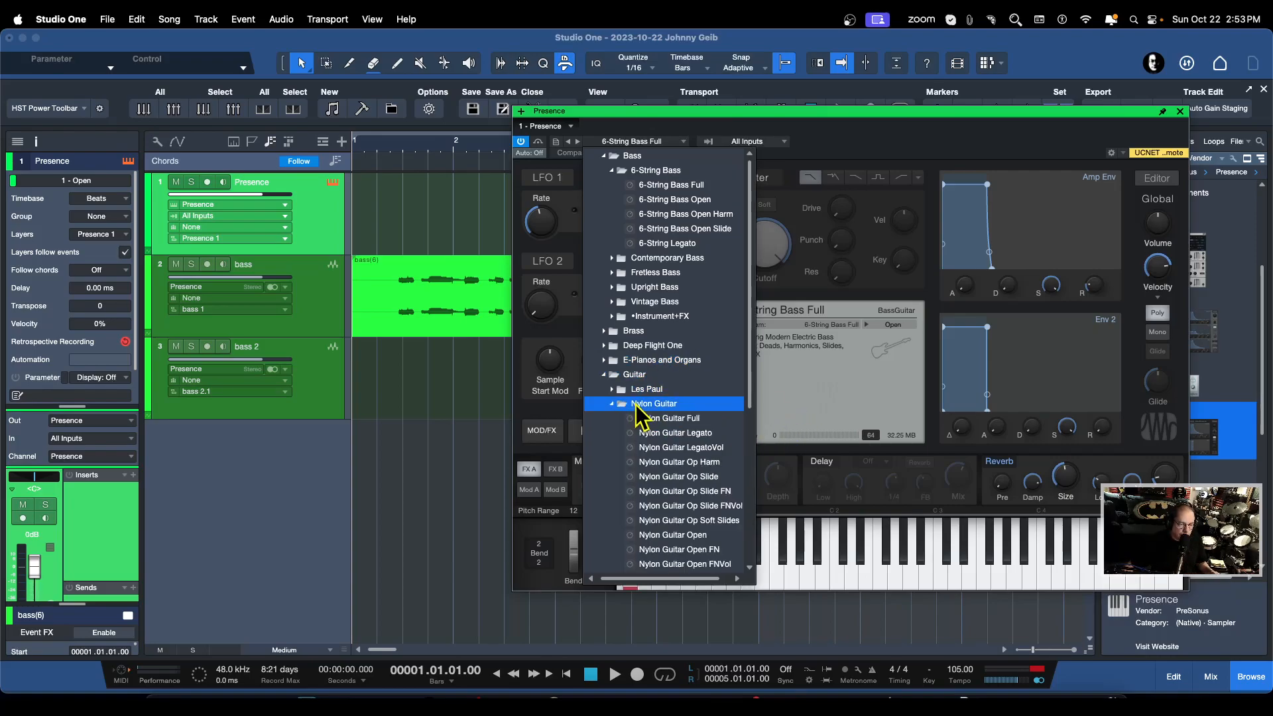
left_click(674, 418)
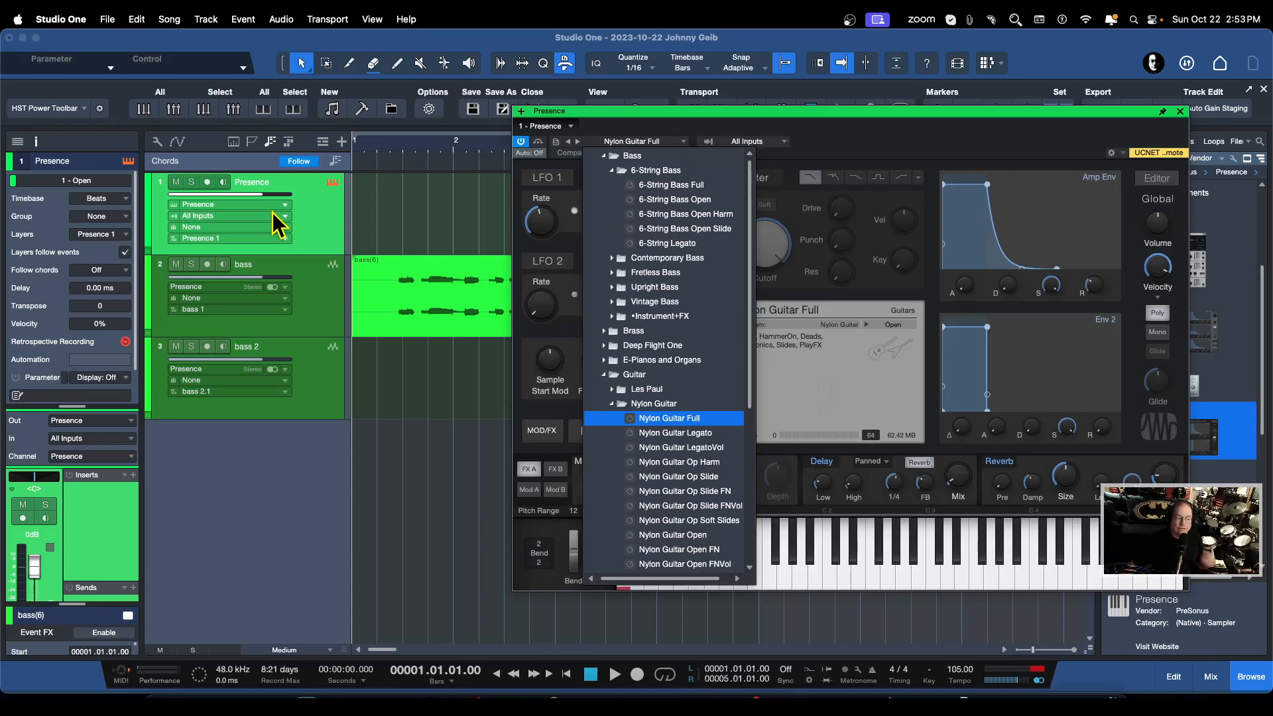
left_click(607, 202)
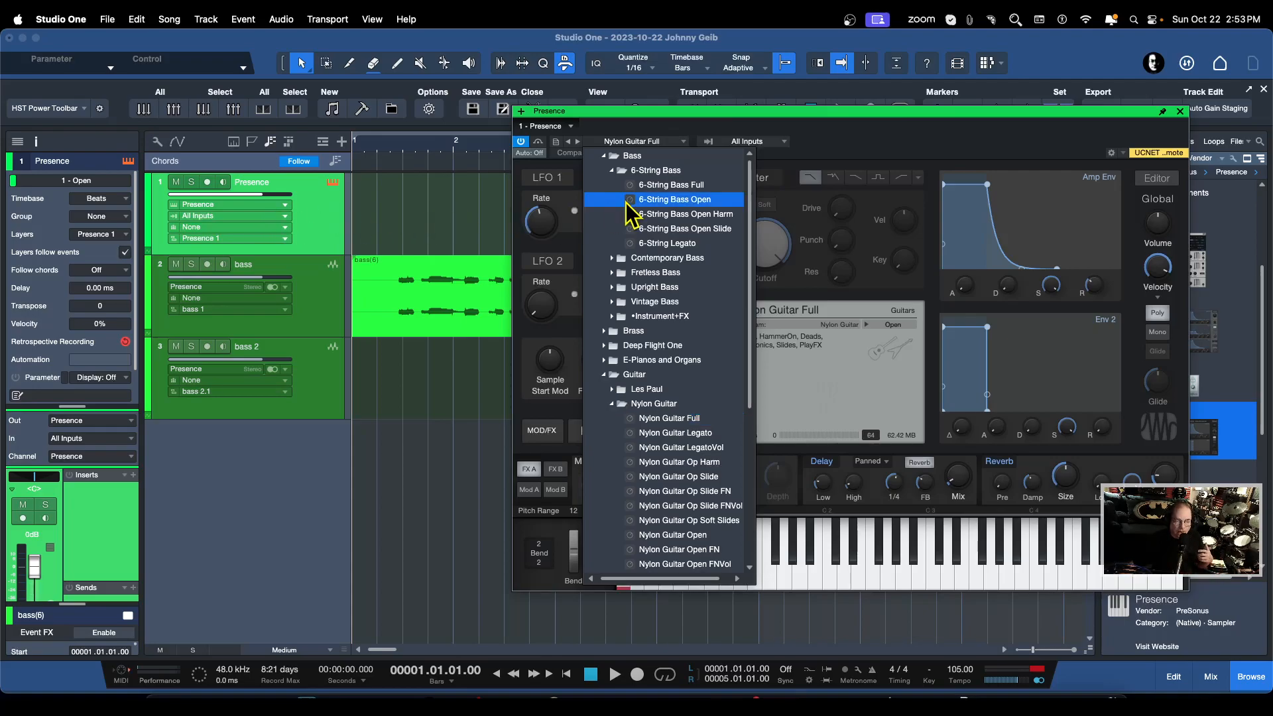
left_click(843, 126)
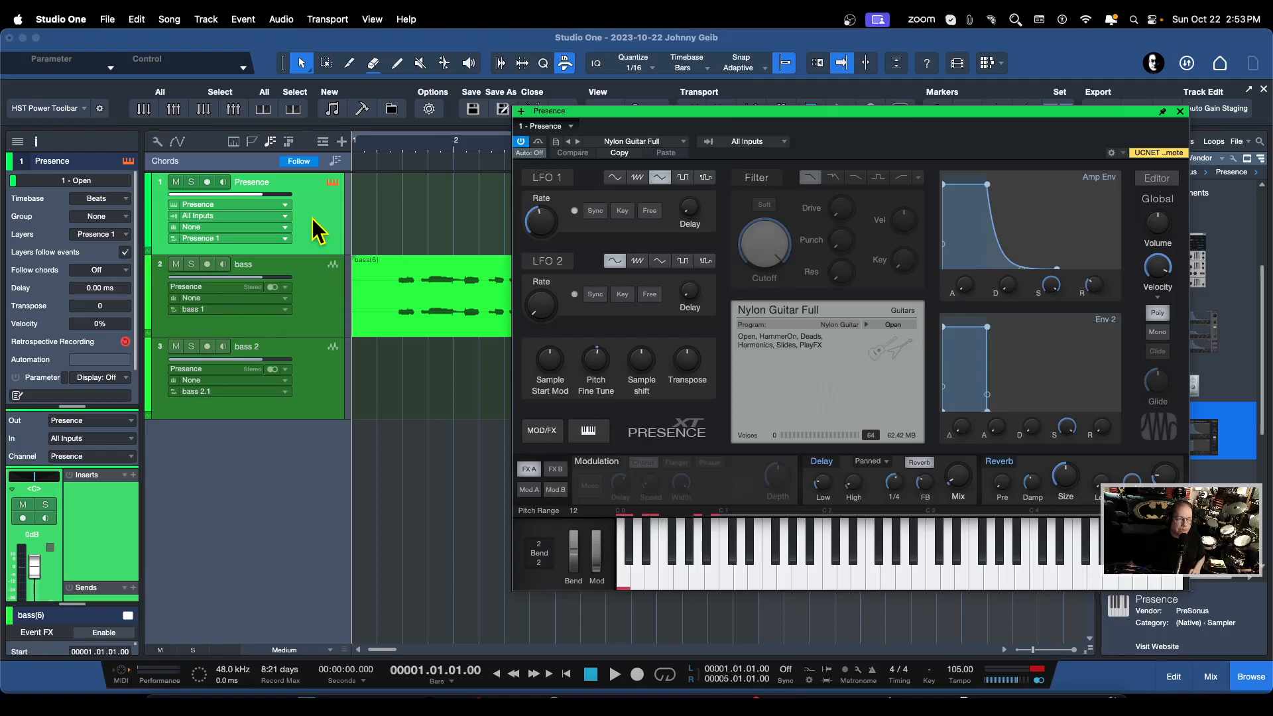
- Arm the bass 2 track, record a live nylon guitar performance onto it as audio, and close the Presence editor
left_click(225, 181)
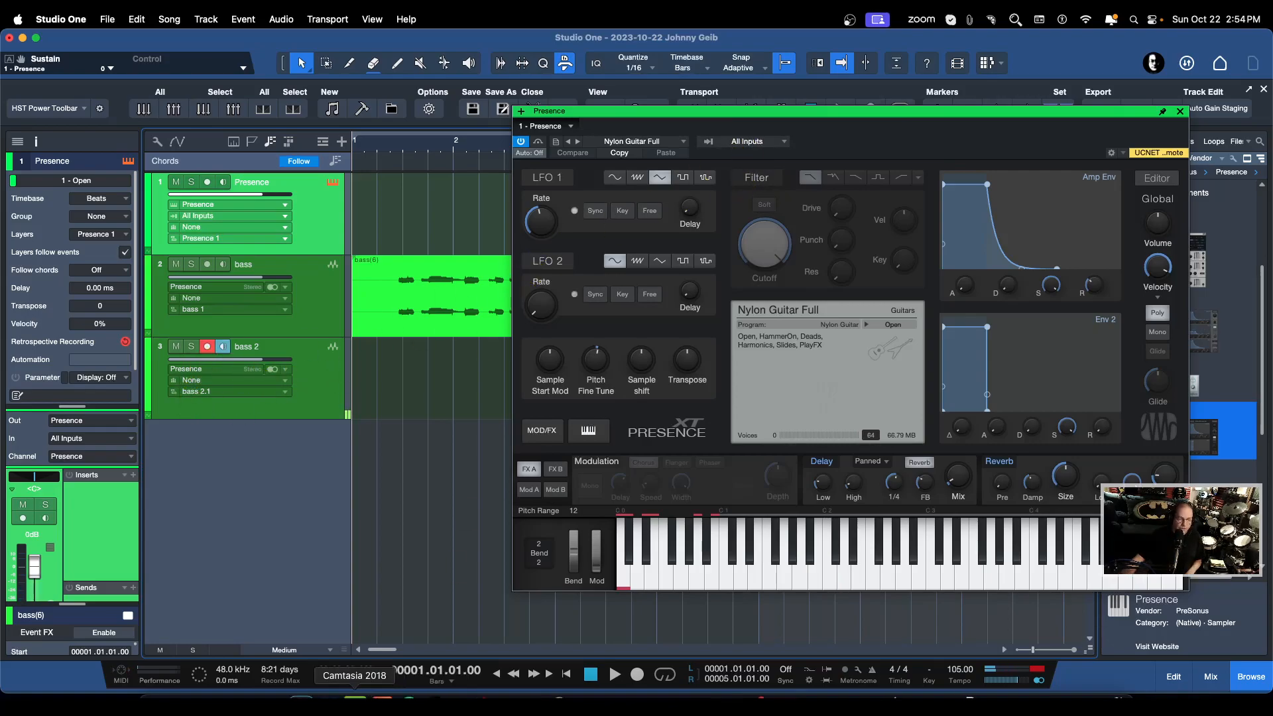
left_click(638, 675)
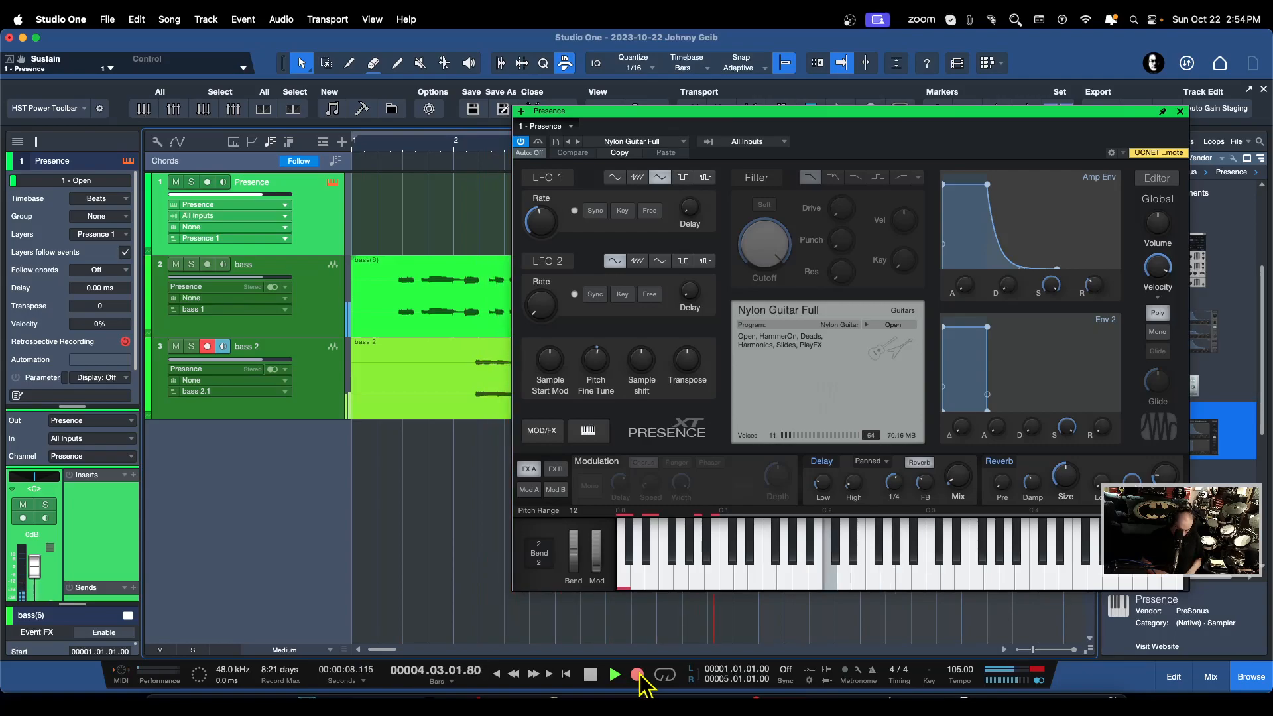
key("space")
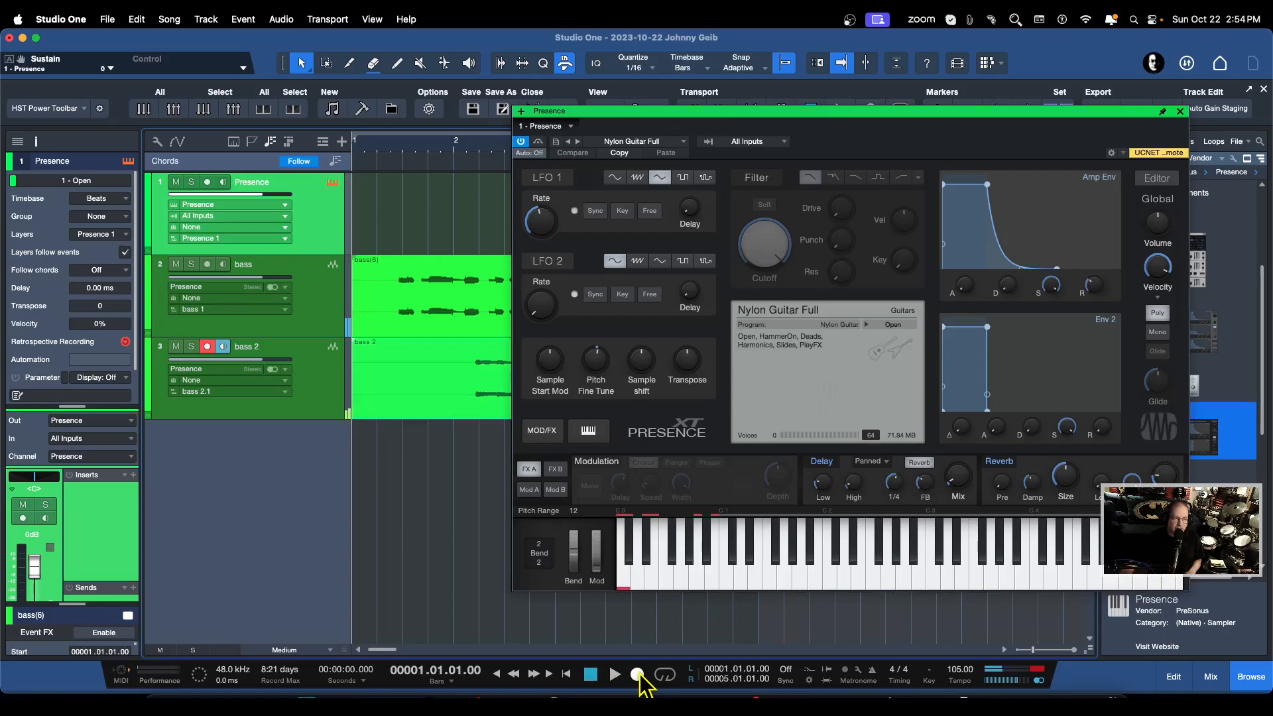
left_click(1181, 112)
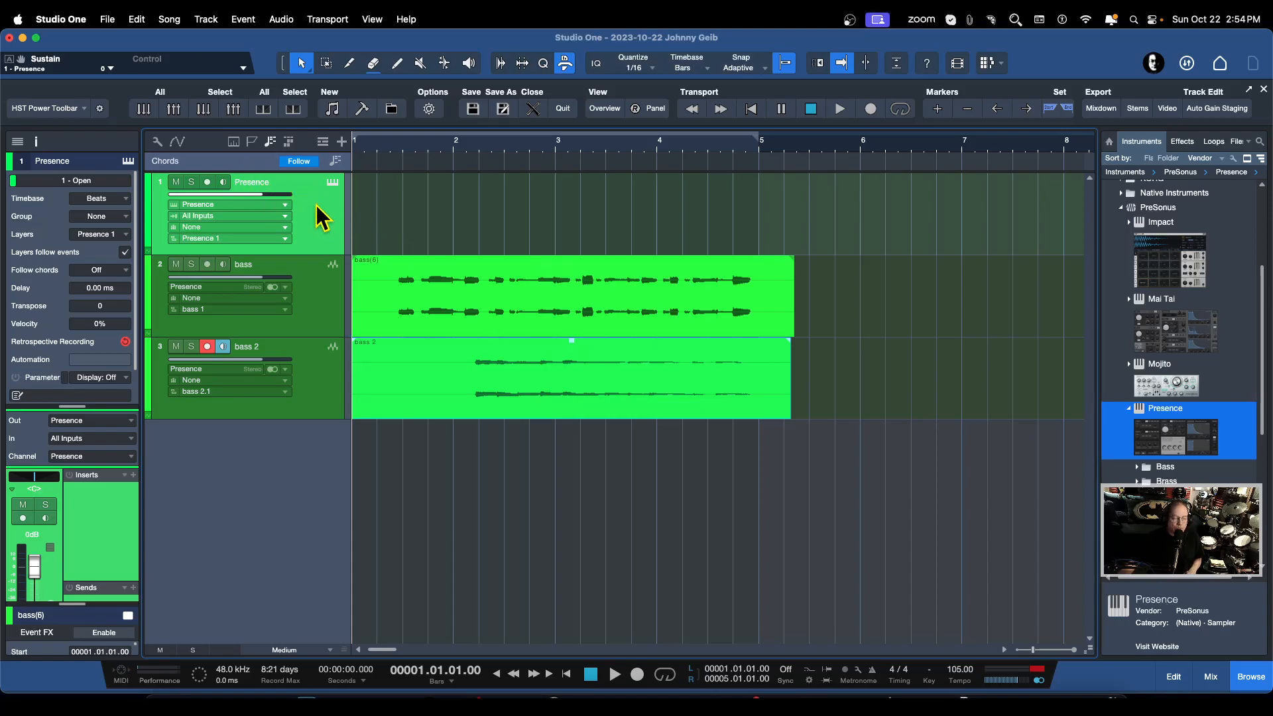
- Set the keyboard input inside the Presence editor to None and close the editor
left_click(329, 182)
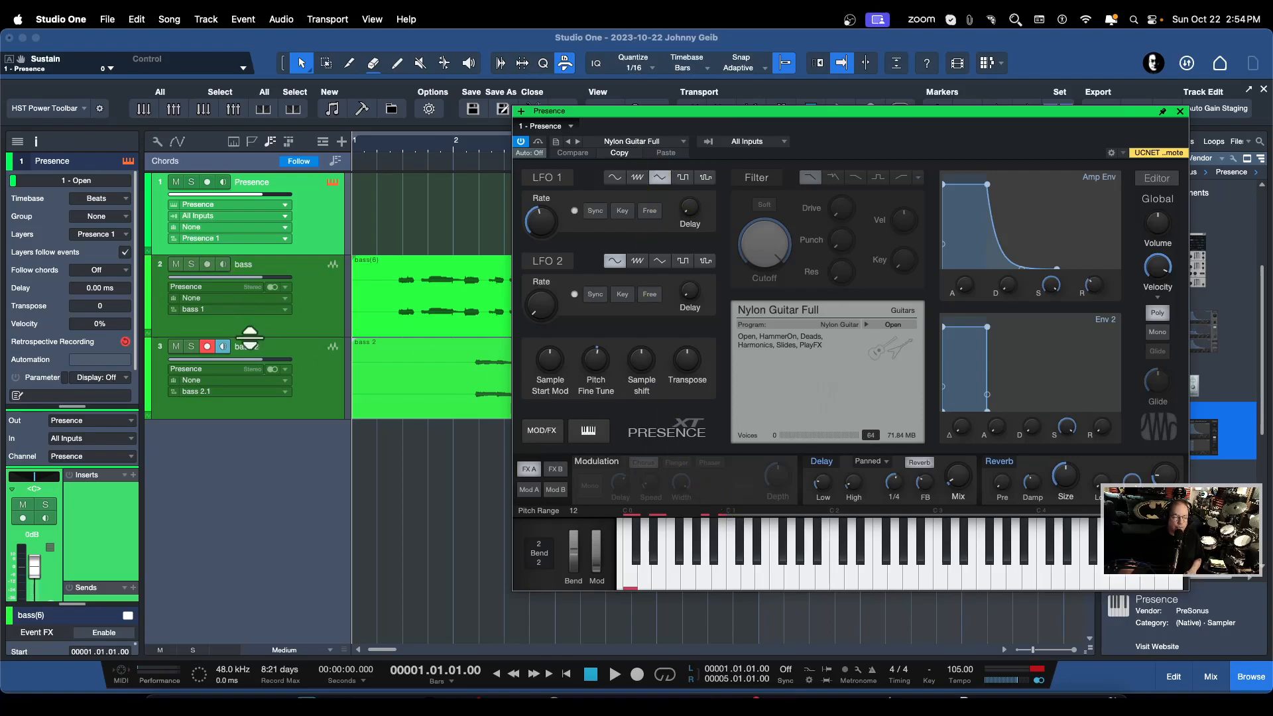
left_click(1180, 111)
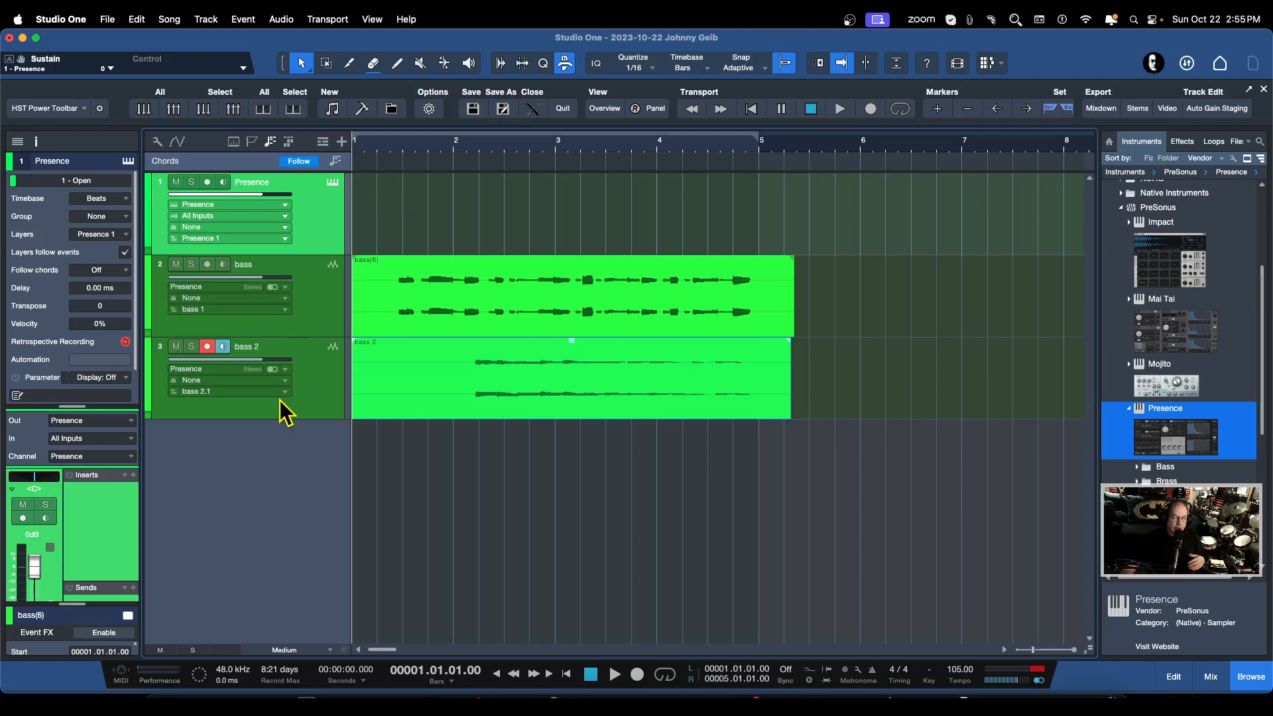
left_click(333, 183)
left_click(759, 144)
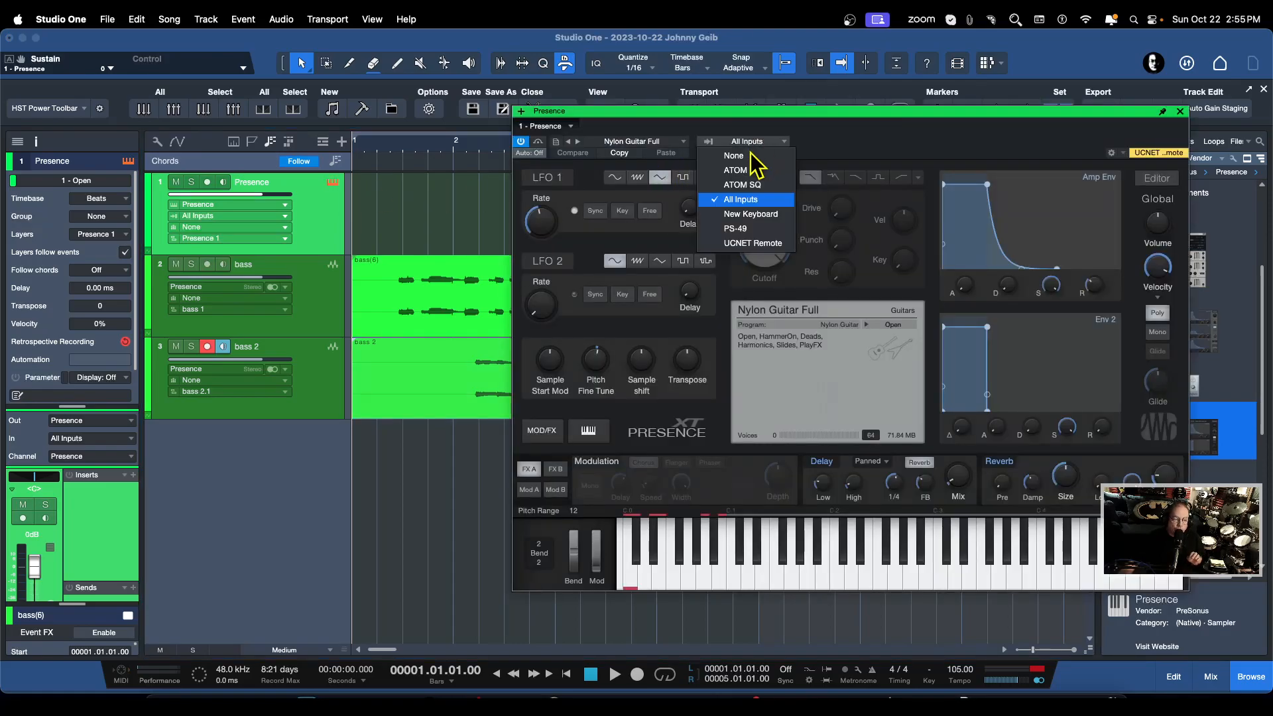
left_click(734, 166)
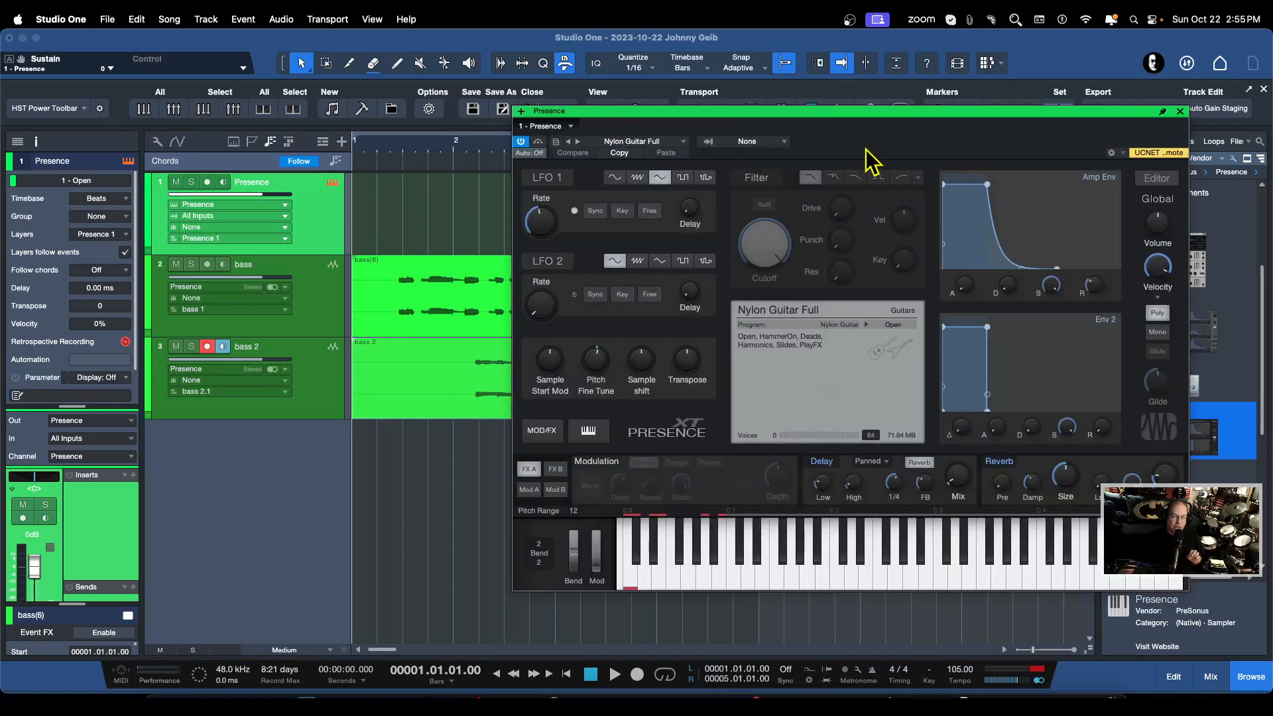
left_click(1180, 111)
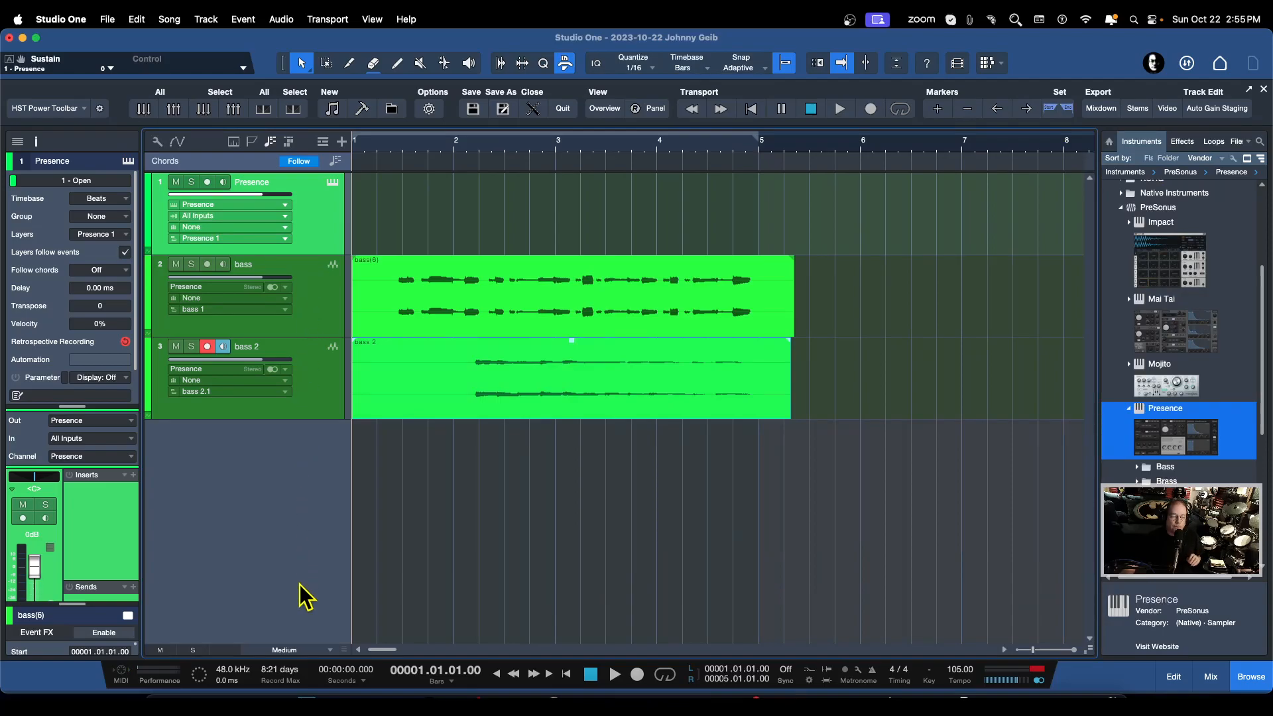